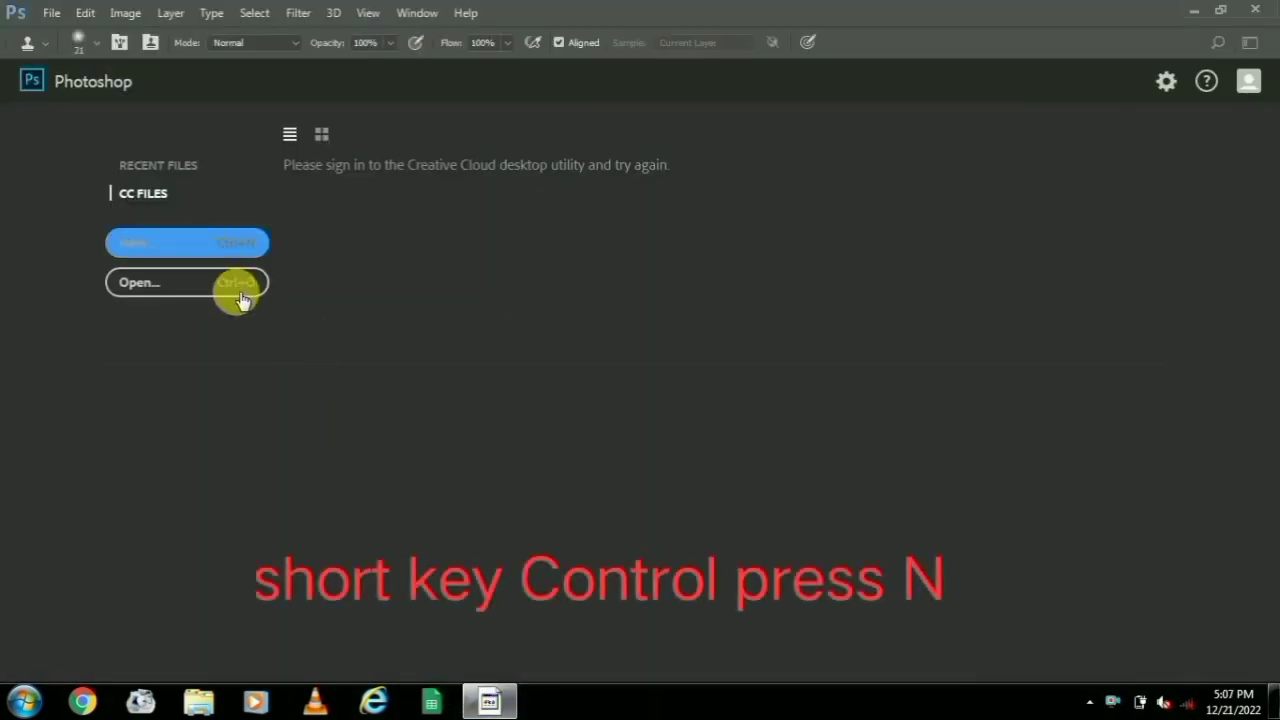
- Create a new document from the Default Photoshop Size preset, 7 x 5 in at 300 ppi
key("ctrl+n")
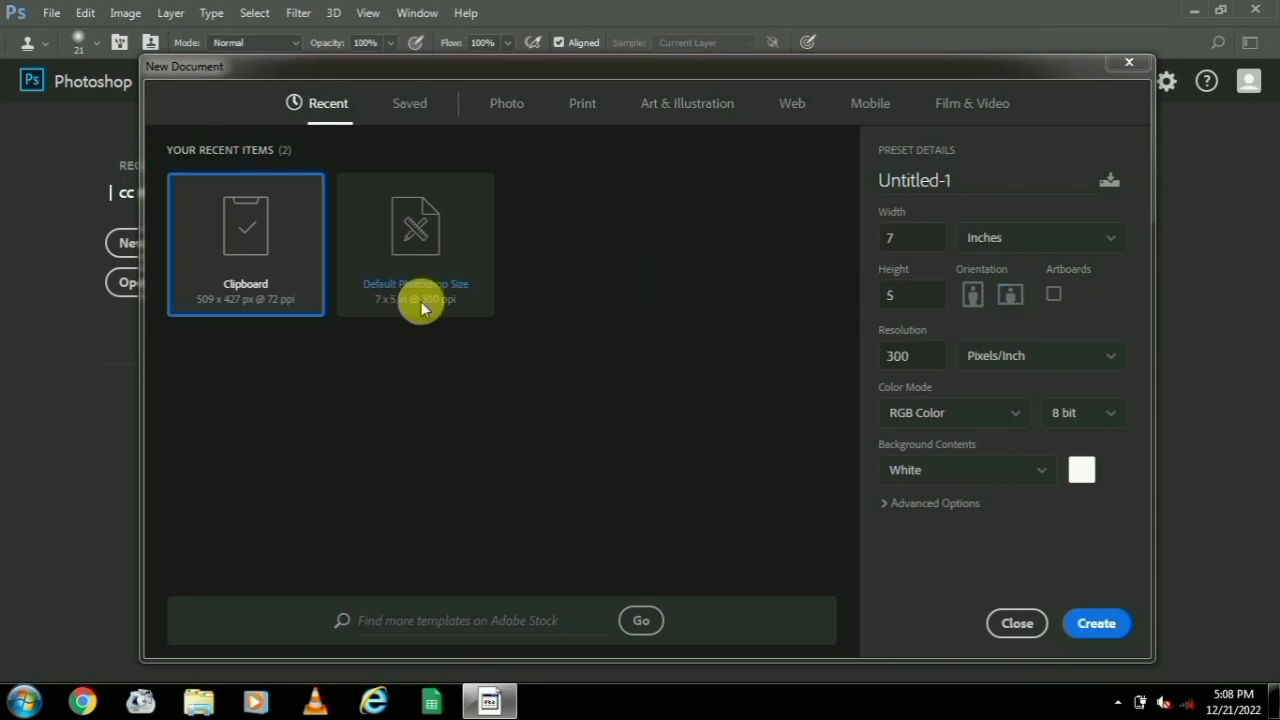
left_click(421, 301)
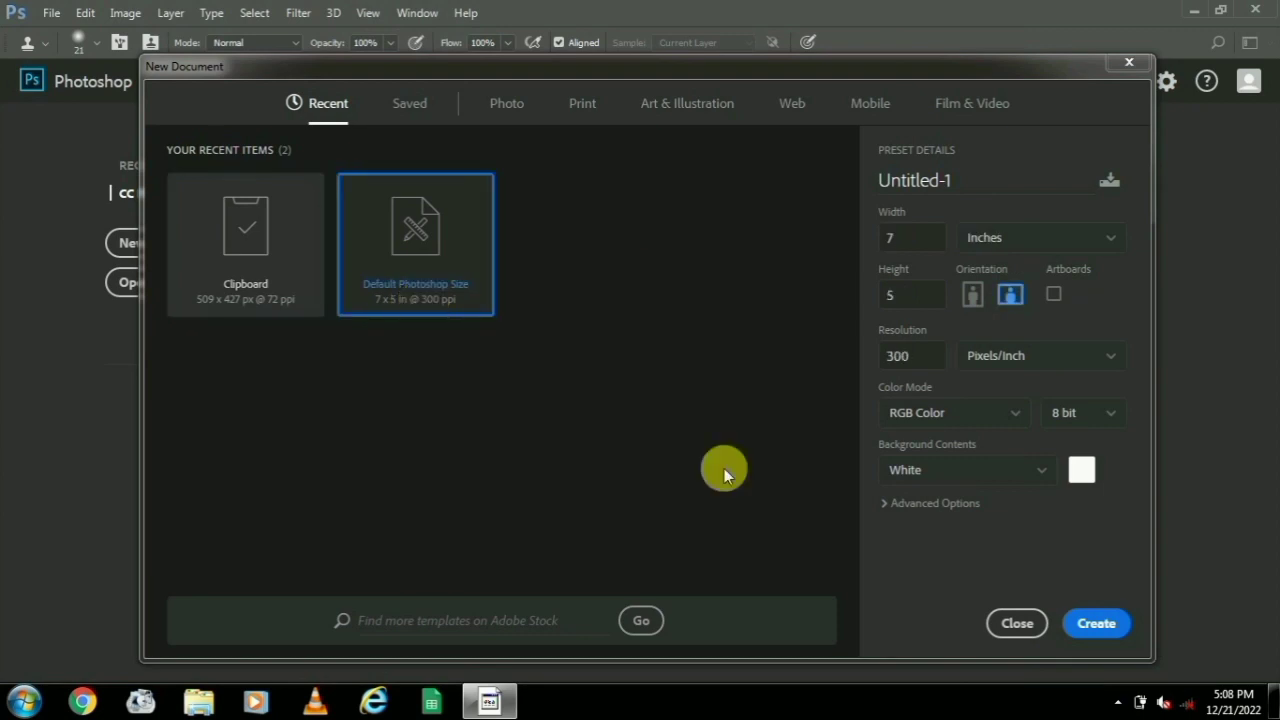
left_click(1090, 624)
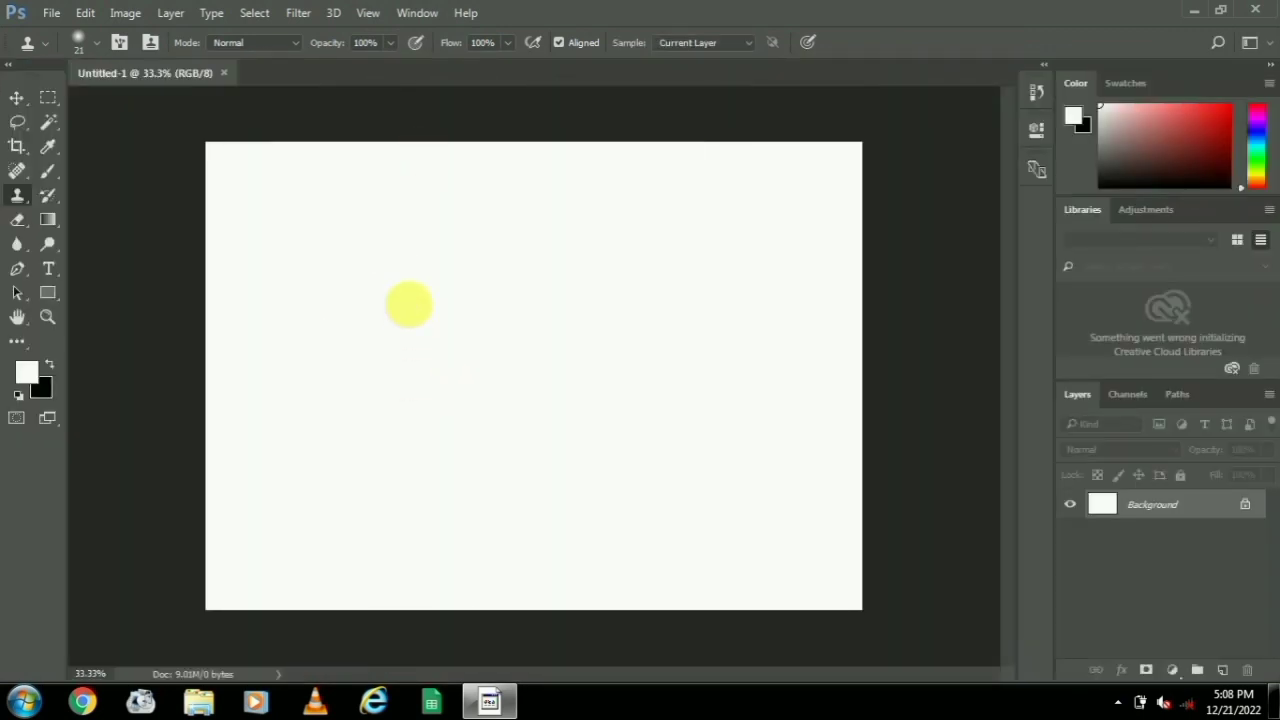
- Open the lime image IMG_20221220_145255 from the Desktop
left_click(51, 12)
left_click(55, 13)
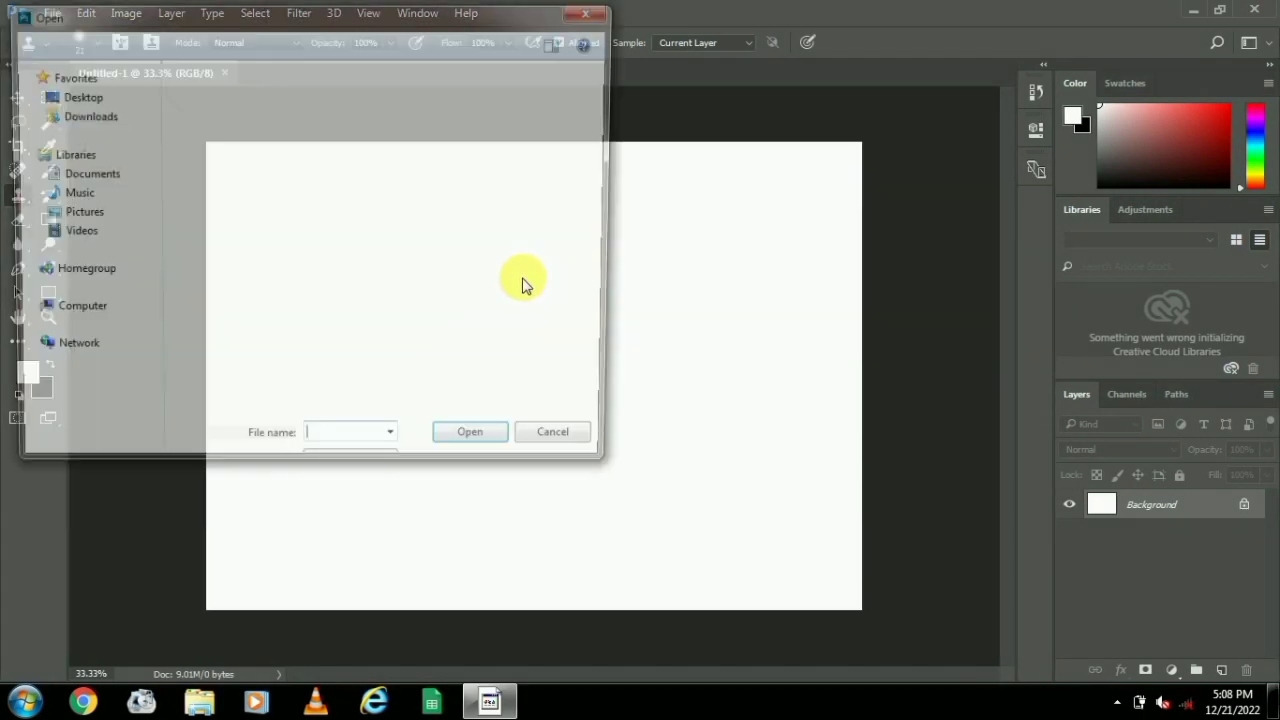
left_click(366, 163)
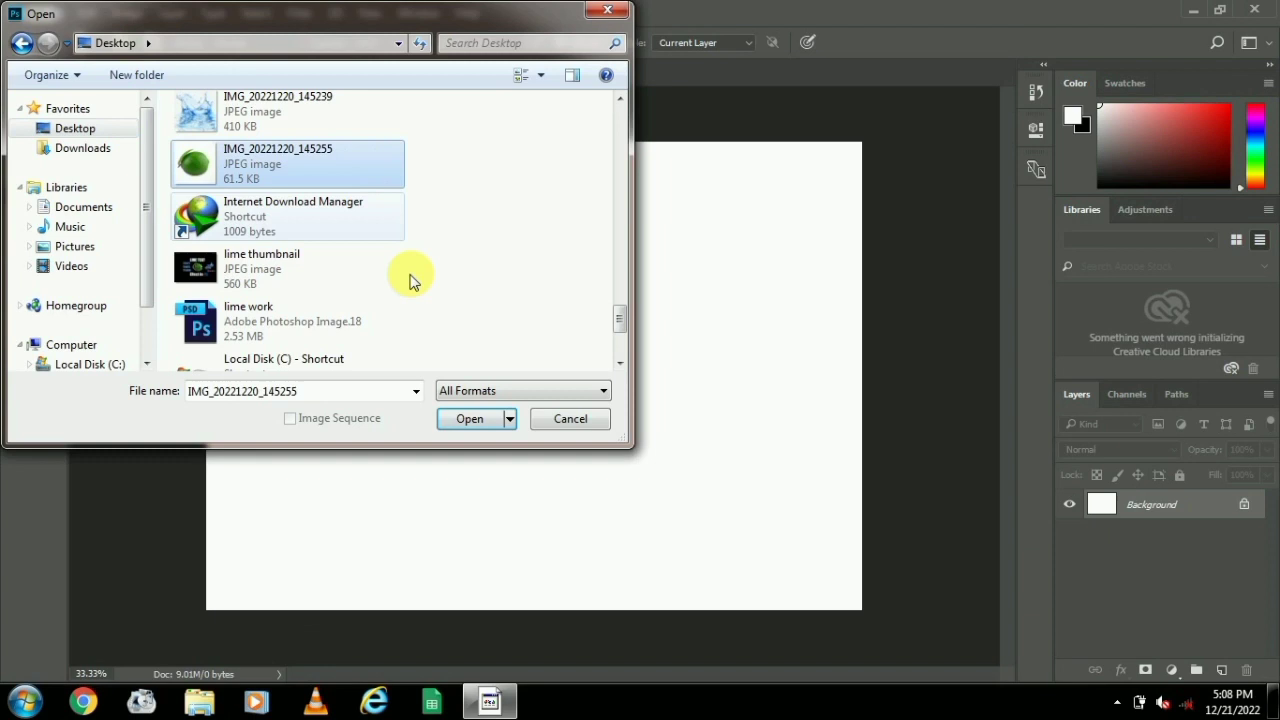
left_click(469, 419)
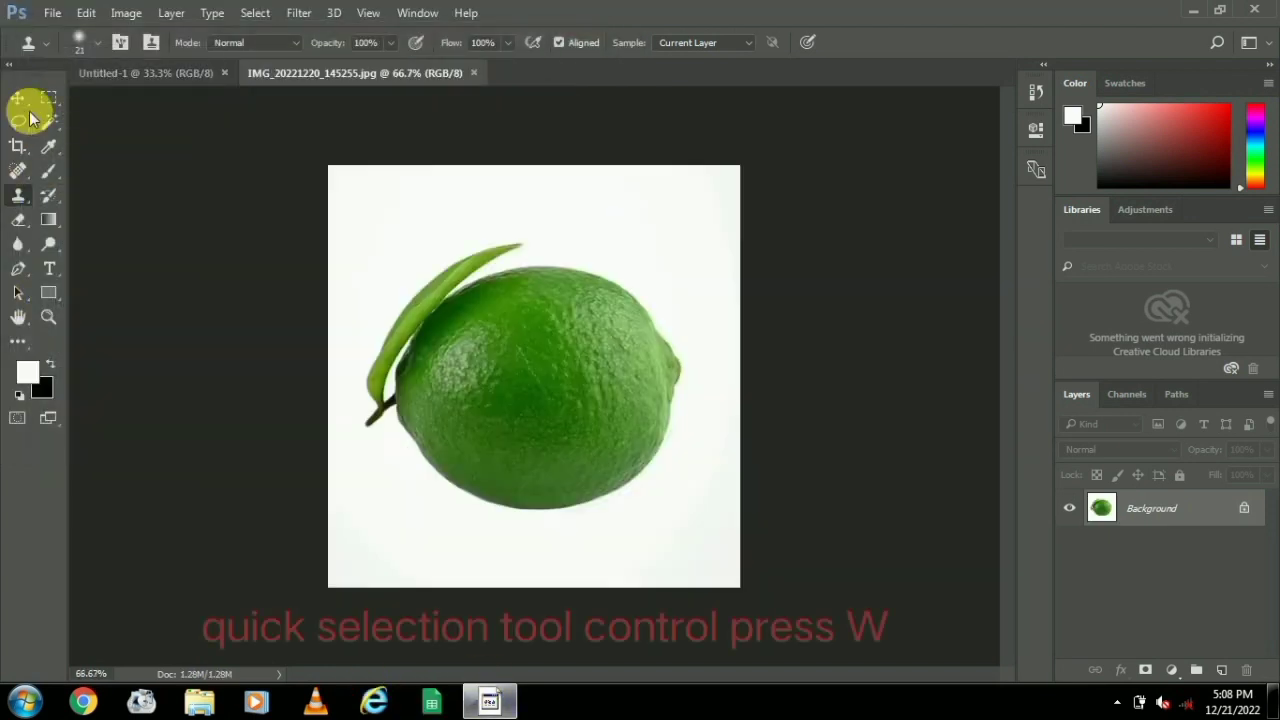
- Select the white background with the Magic Wand and invert the selection so the lime is selected
left_click(59, 127)
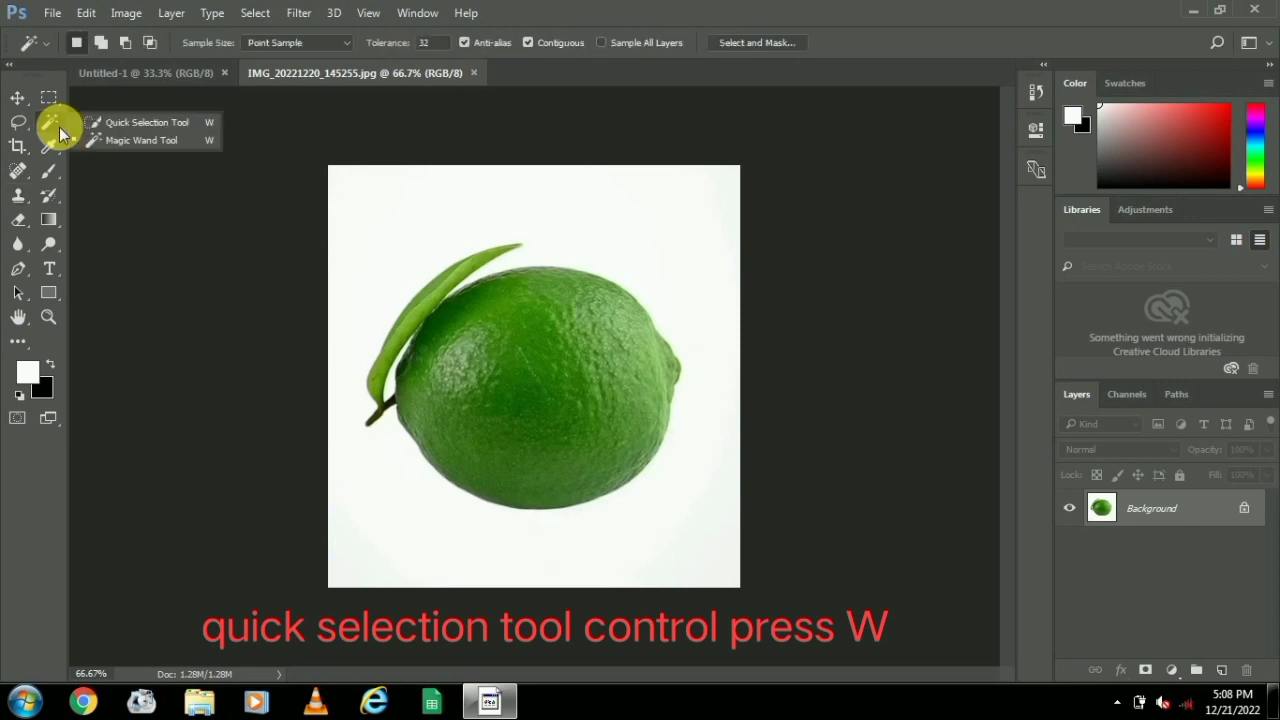
left_click(113, 140)
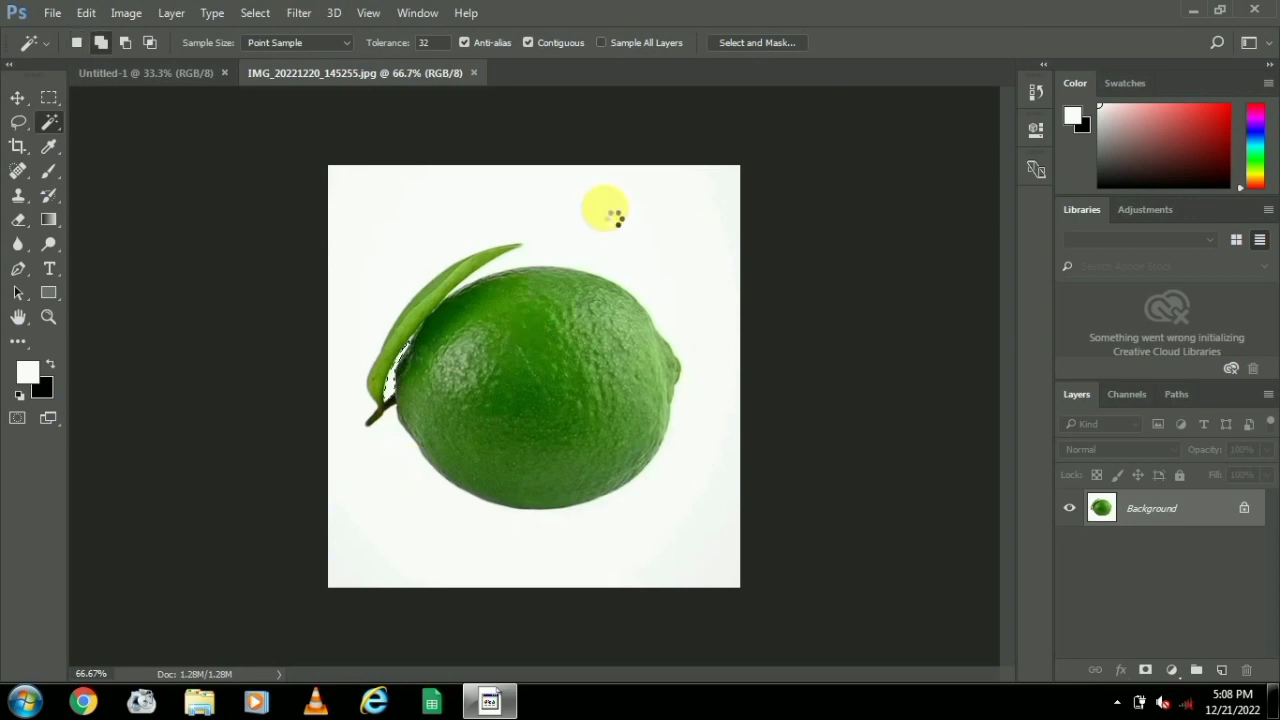
right_click(598, 216)
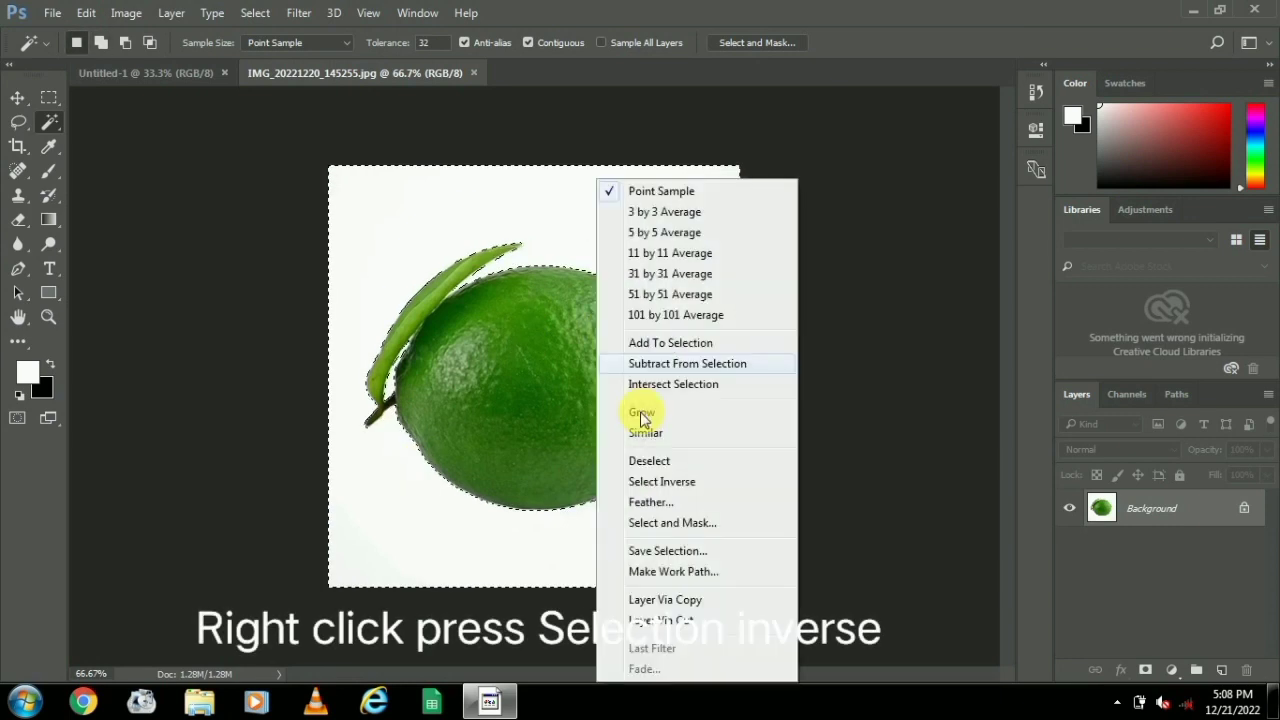
left_click(672, 482)
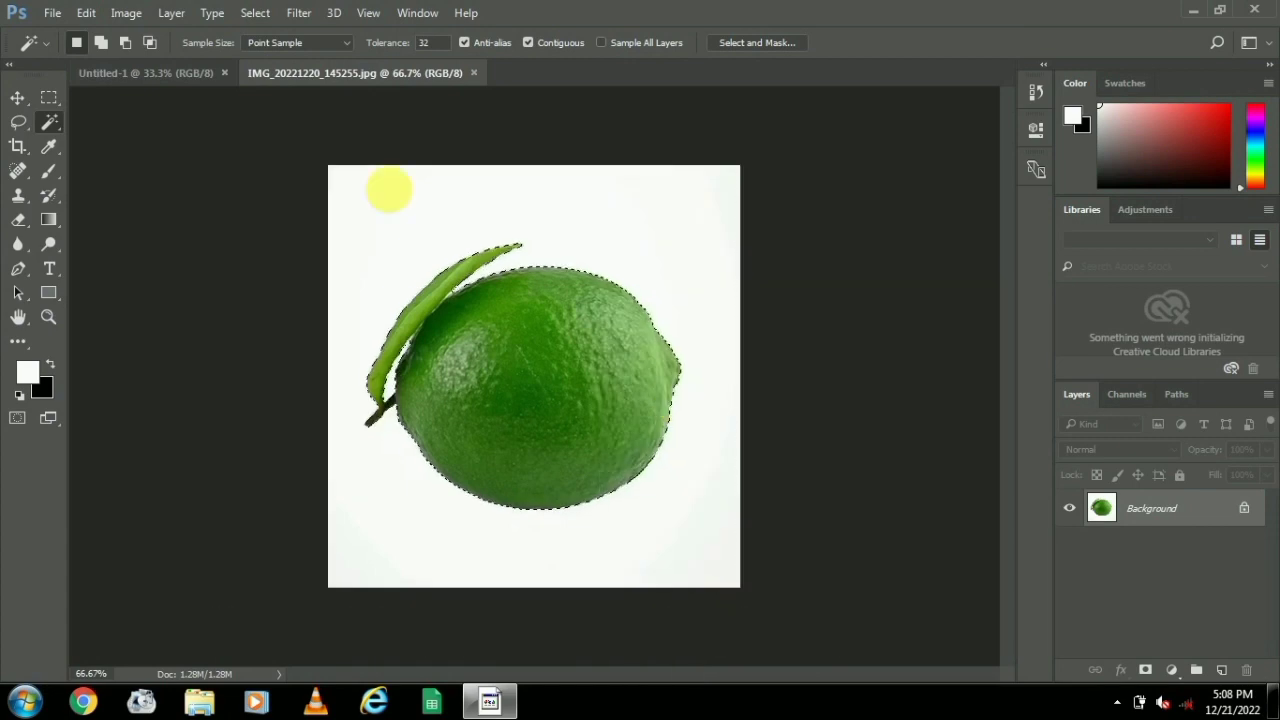
- Copy the selected lime and paste it into the Untitled-1 document
left_click(86, 12)
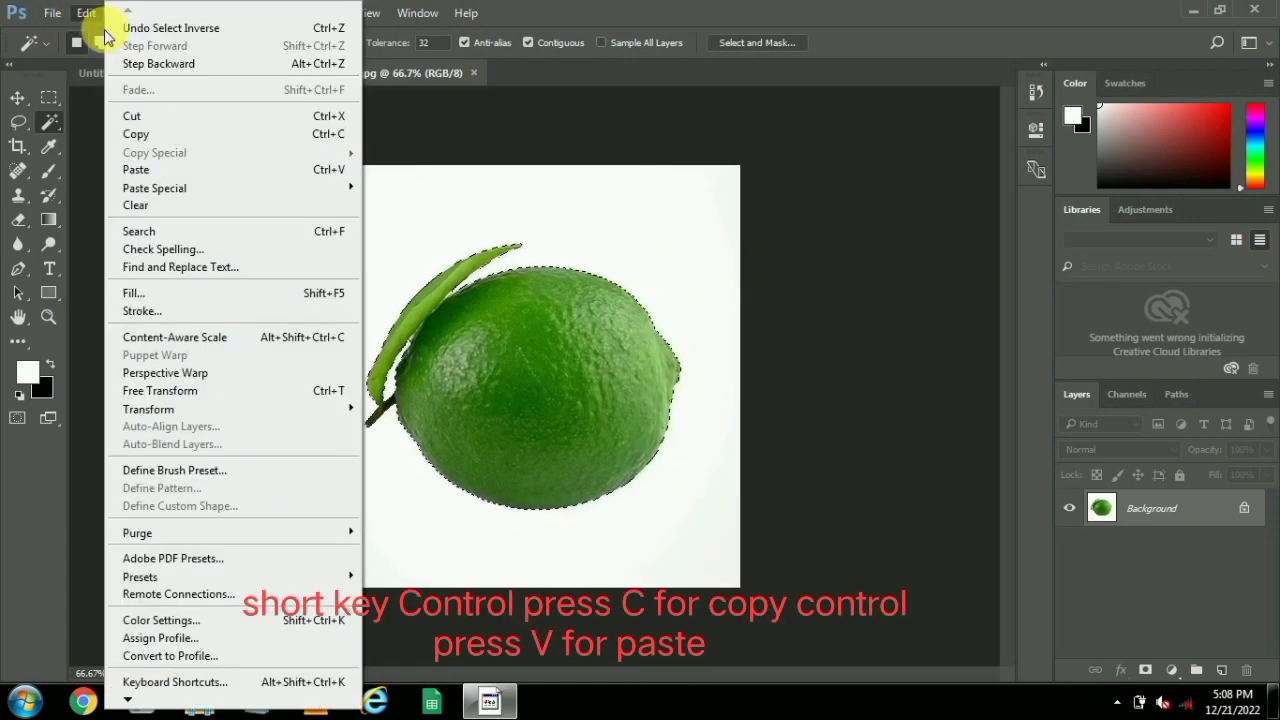
left_click(147, 131)
left_click(172, 70)
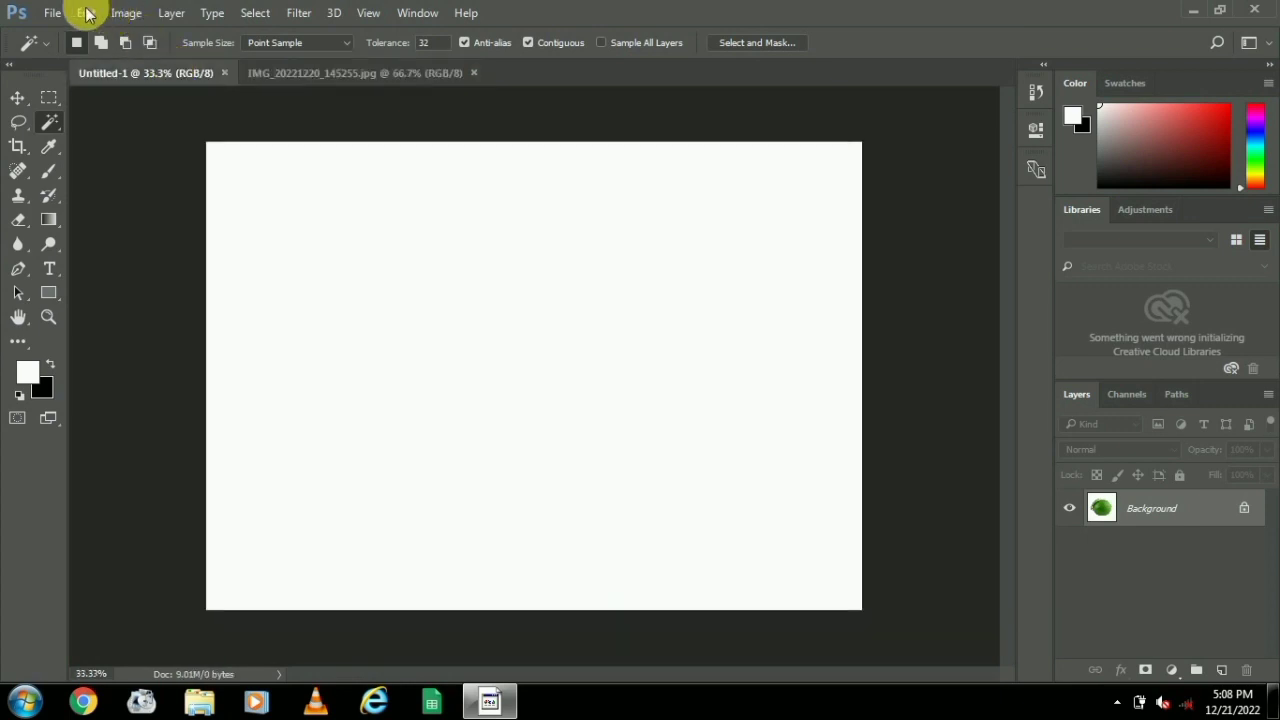
left_click(86, 12)
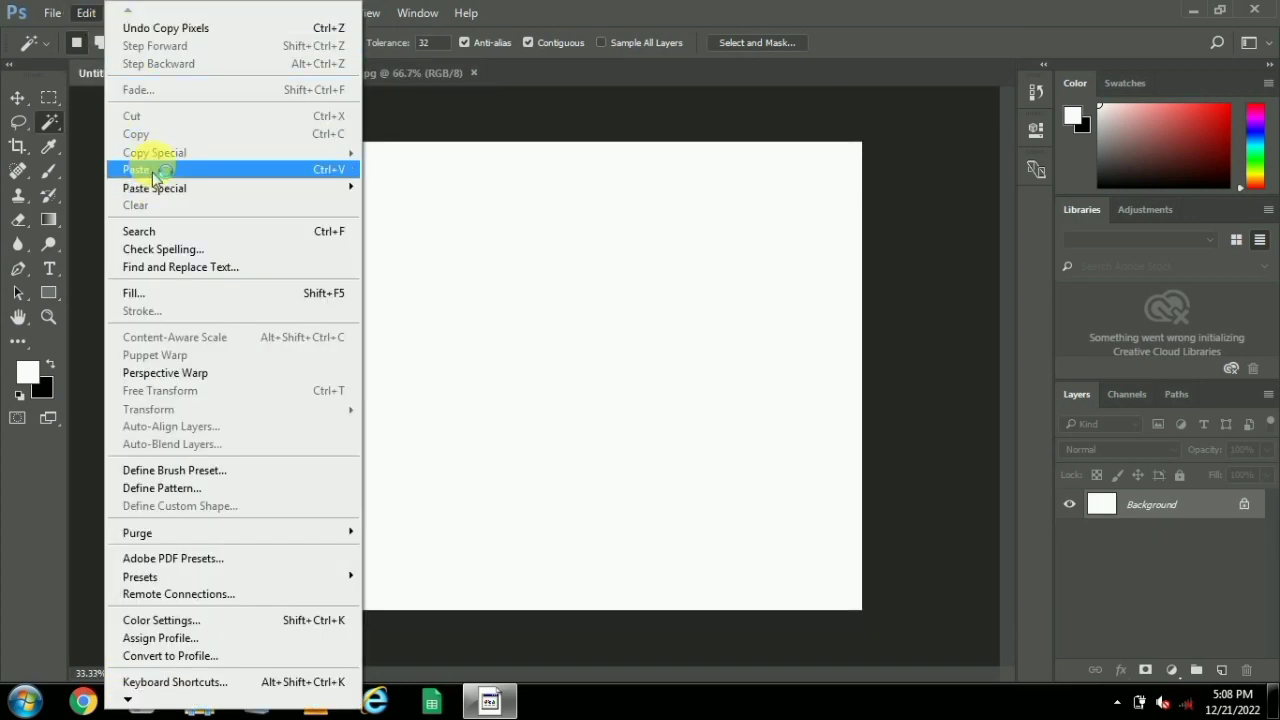
left_click(138, 169)
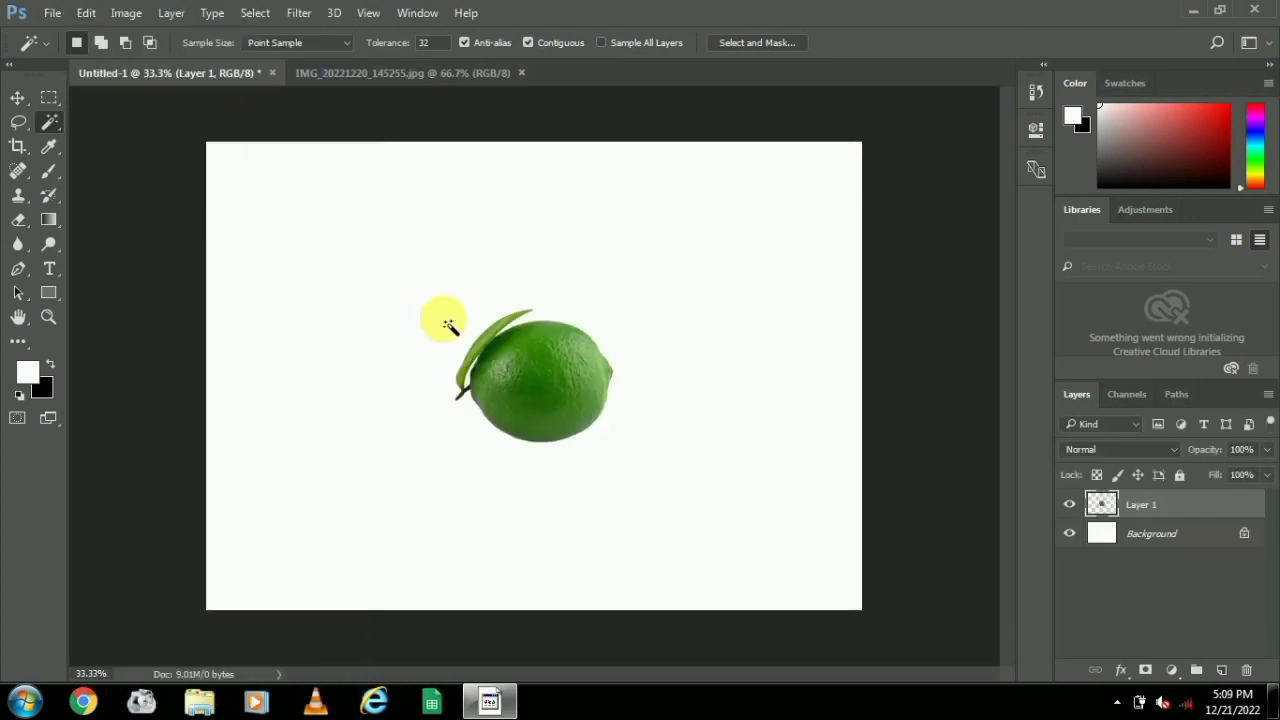
- Convert the pasted lime layer, Layer 1, to a Smart Object
key("ctrl+space")
left_click(540, 396)
left_click(540, 396)
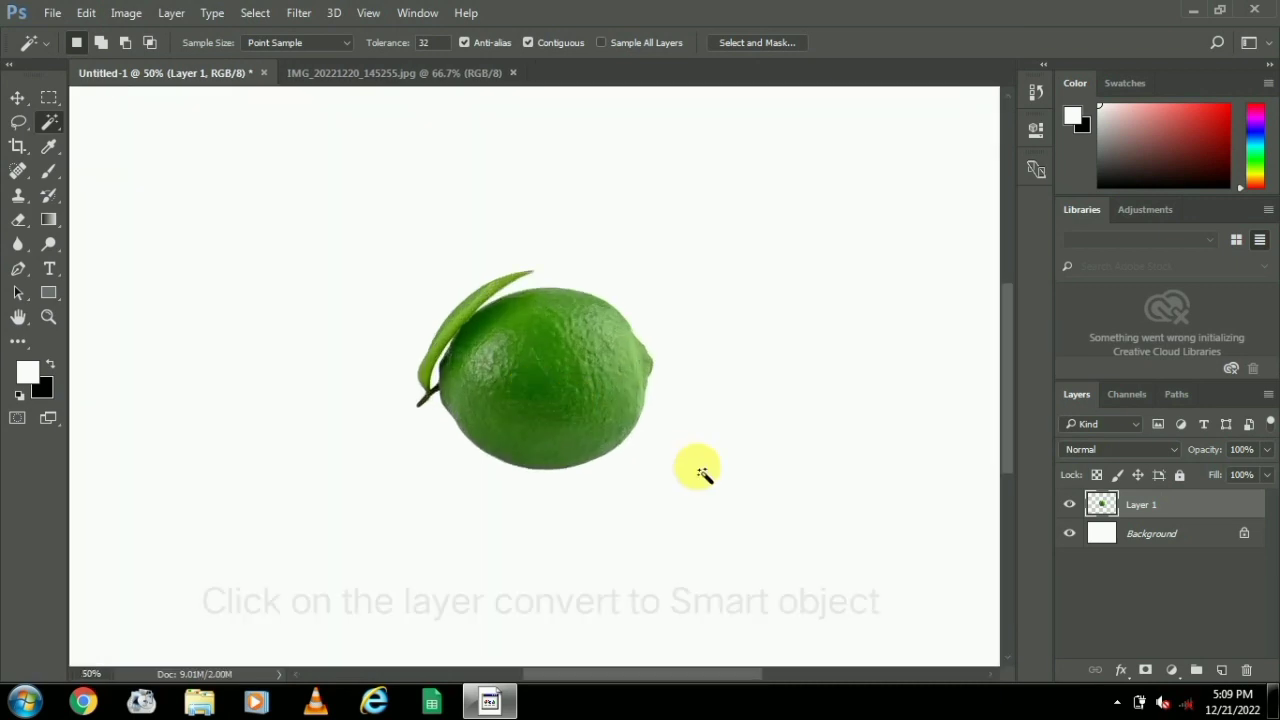
right_click(1143, 507)
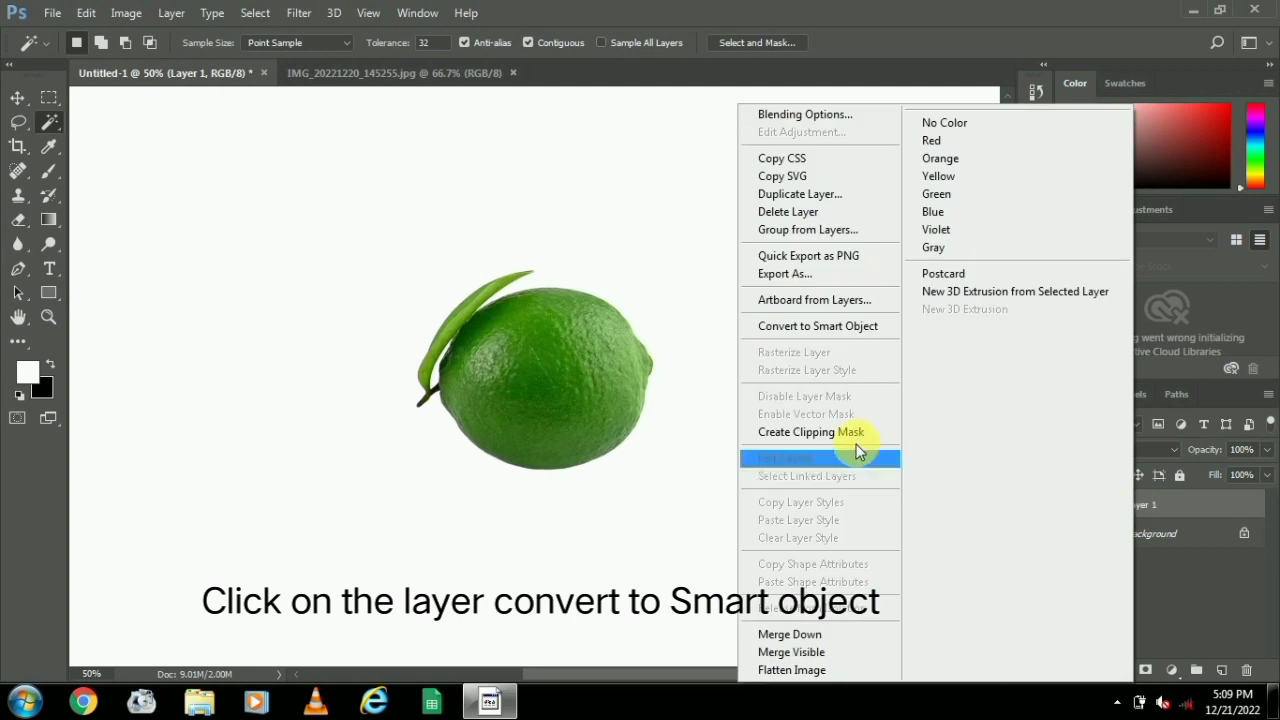
left_click(829, 330)
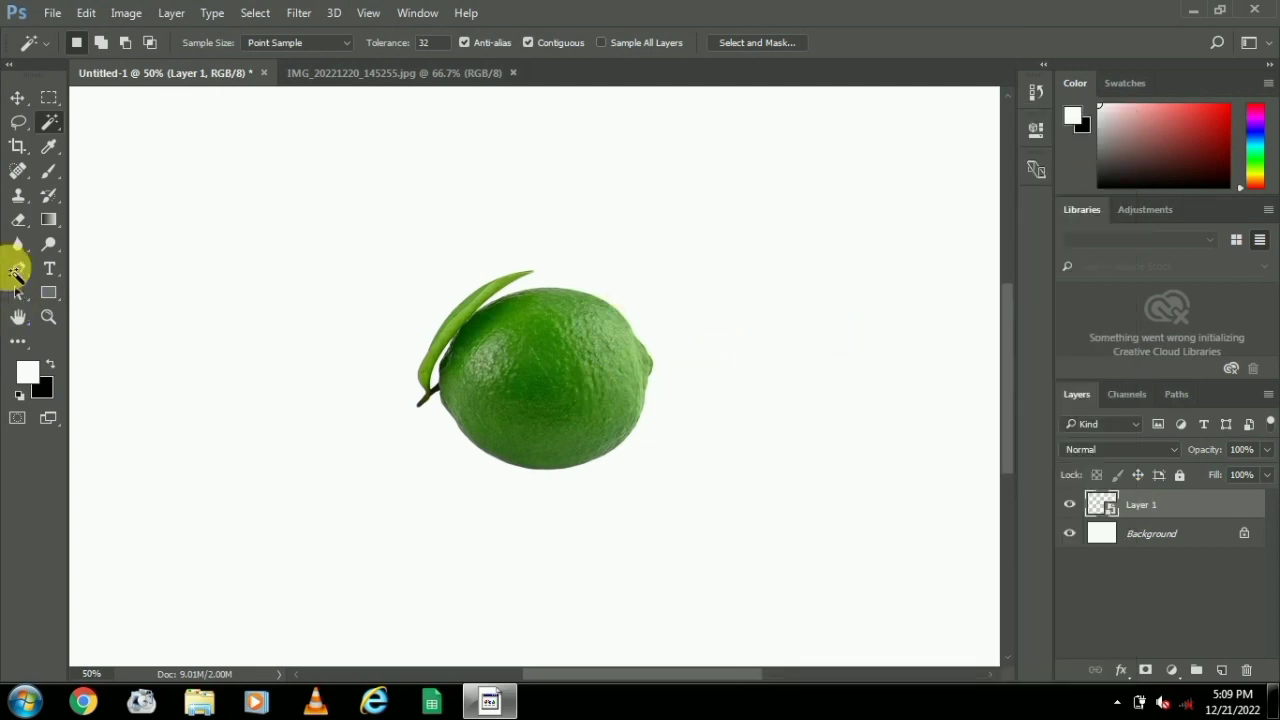
- Activate the Horizontal Type tool and set its text color to black
left_click(62, 271)
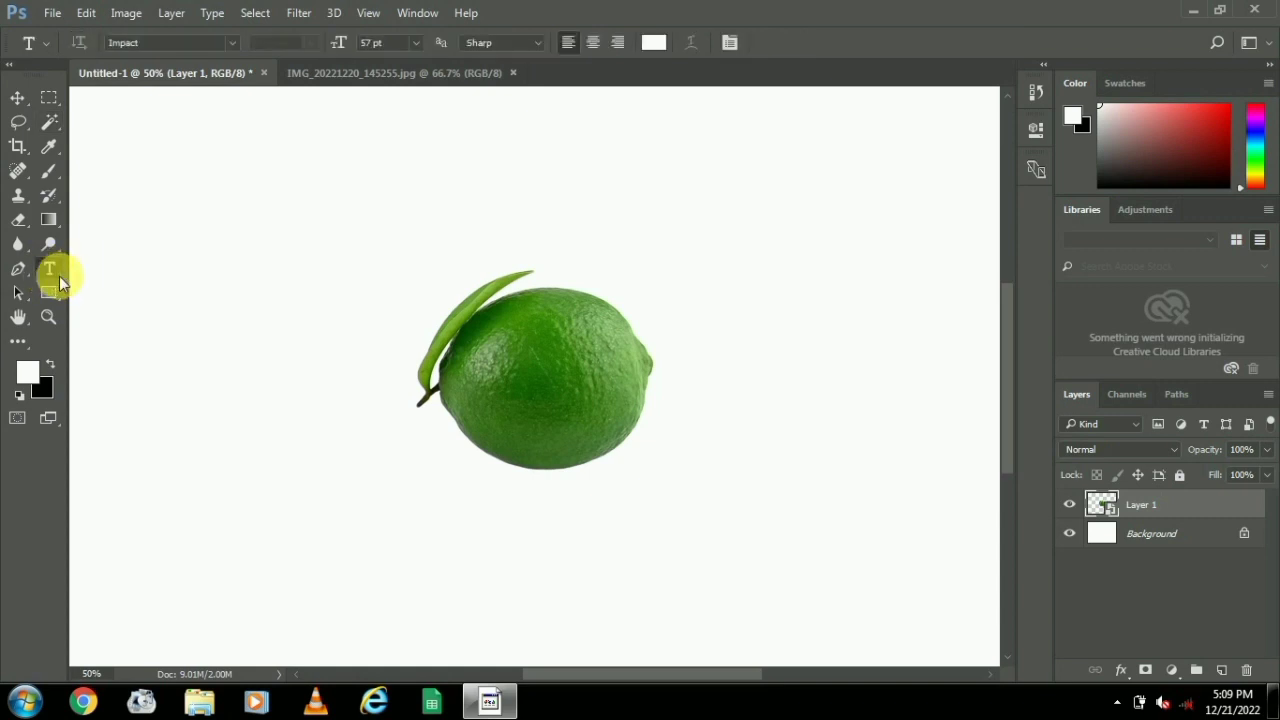
right_click(60, 274)
left_click(104, 269)
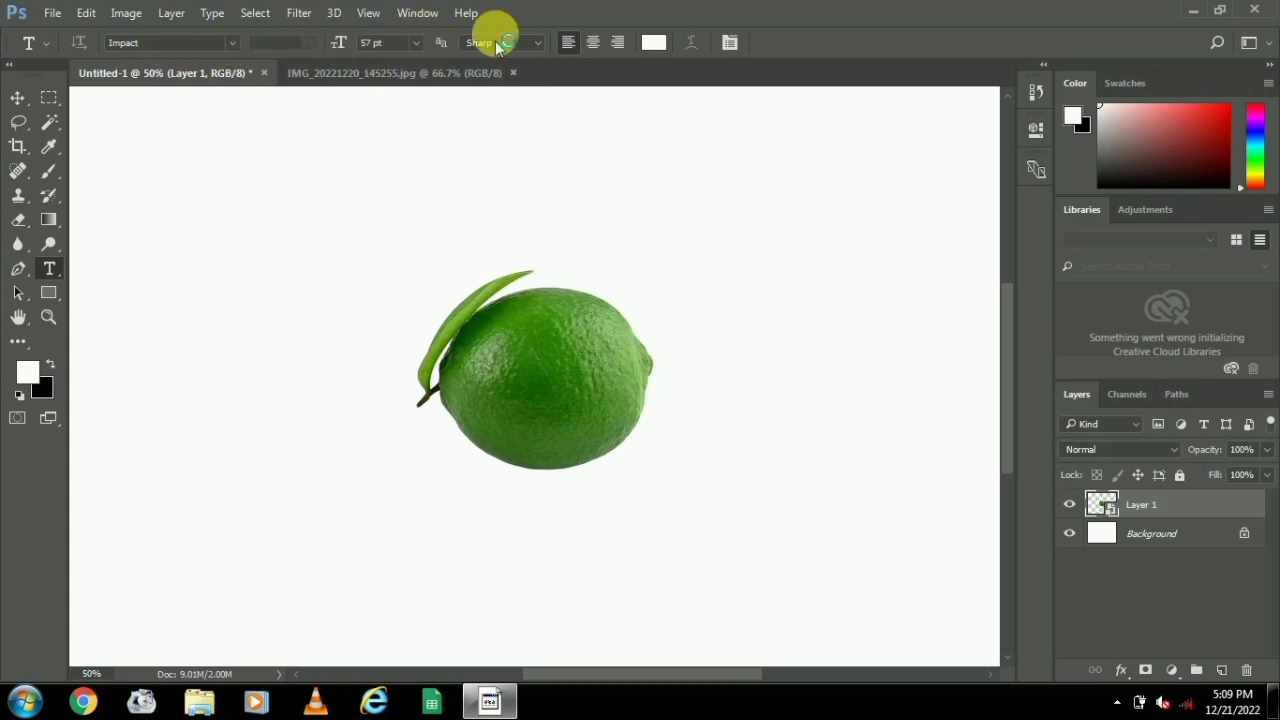
left_click(664, 45)
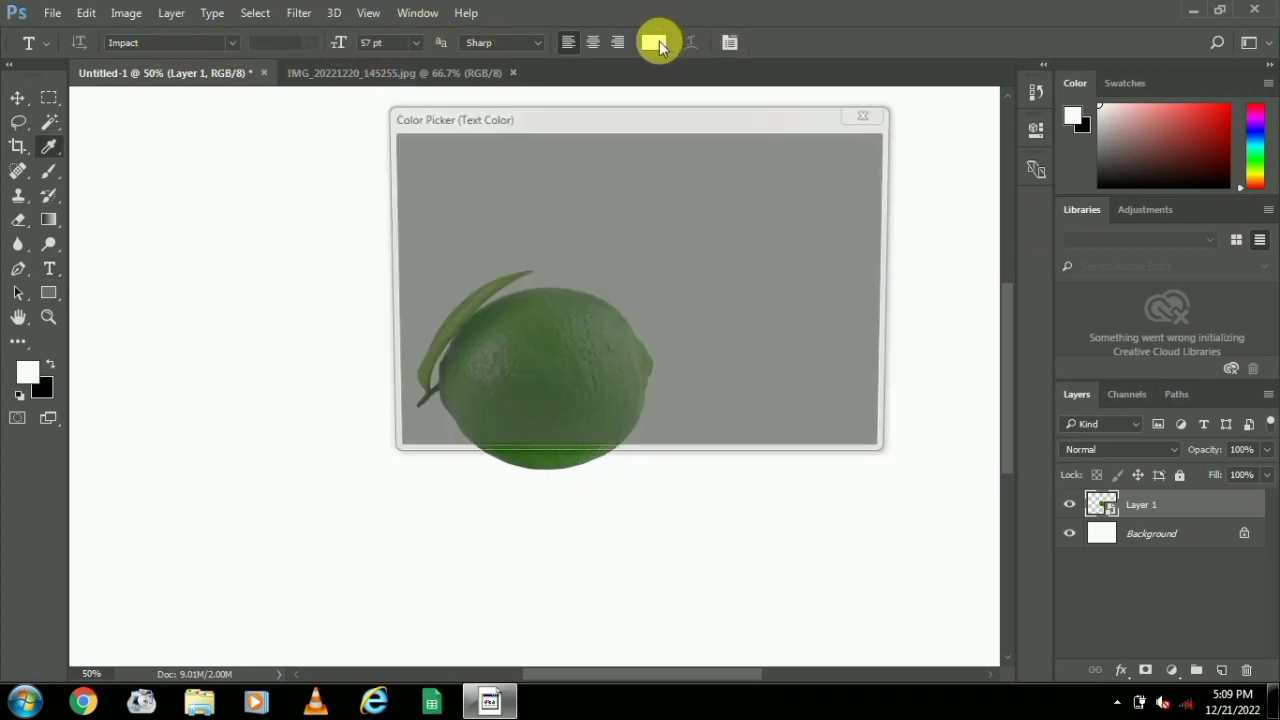
mouse_move(420, 398)
left_mouse_down()
mouse_move(417, 380)
mouse_move(400, 405)
left_mouse_up()
left_click(822, 157)
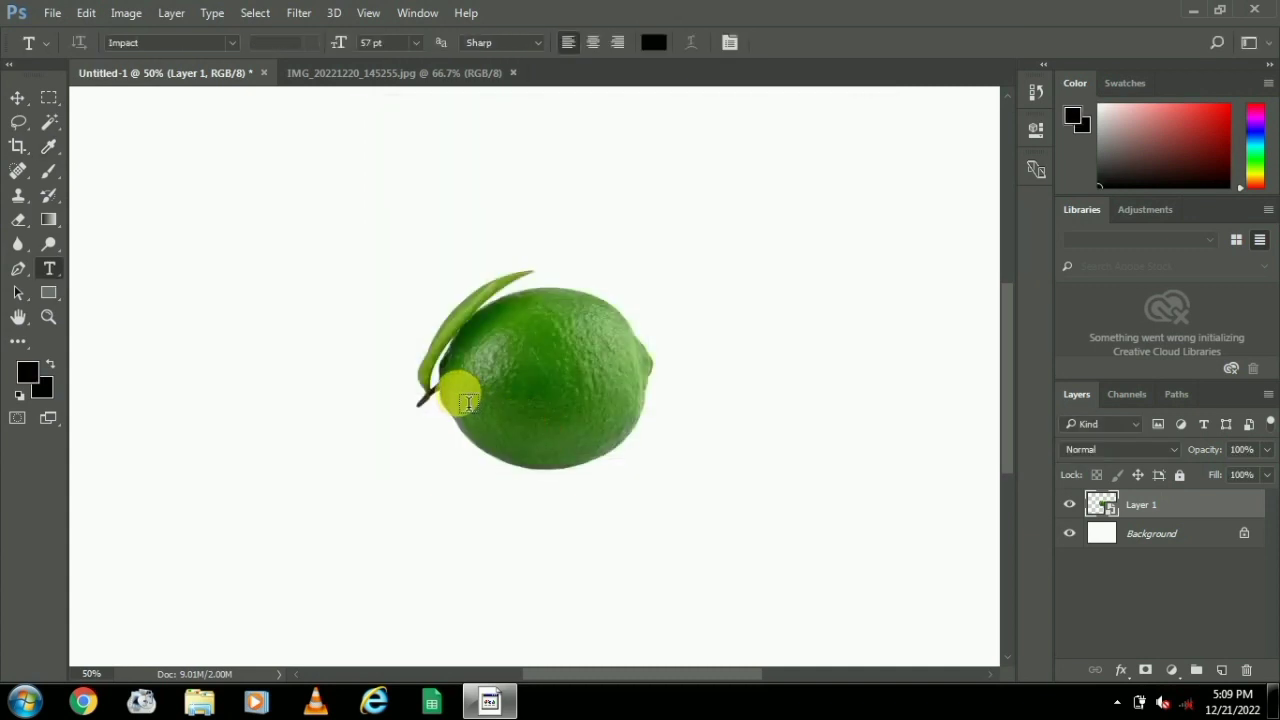
- Add the text LIME on the lime and move it down to the middle of the fruit
left_click(461, 401)
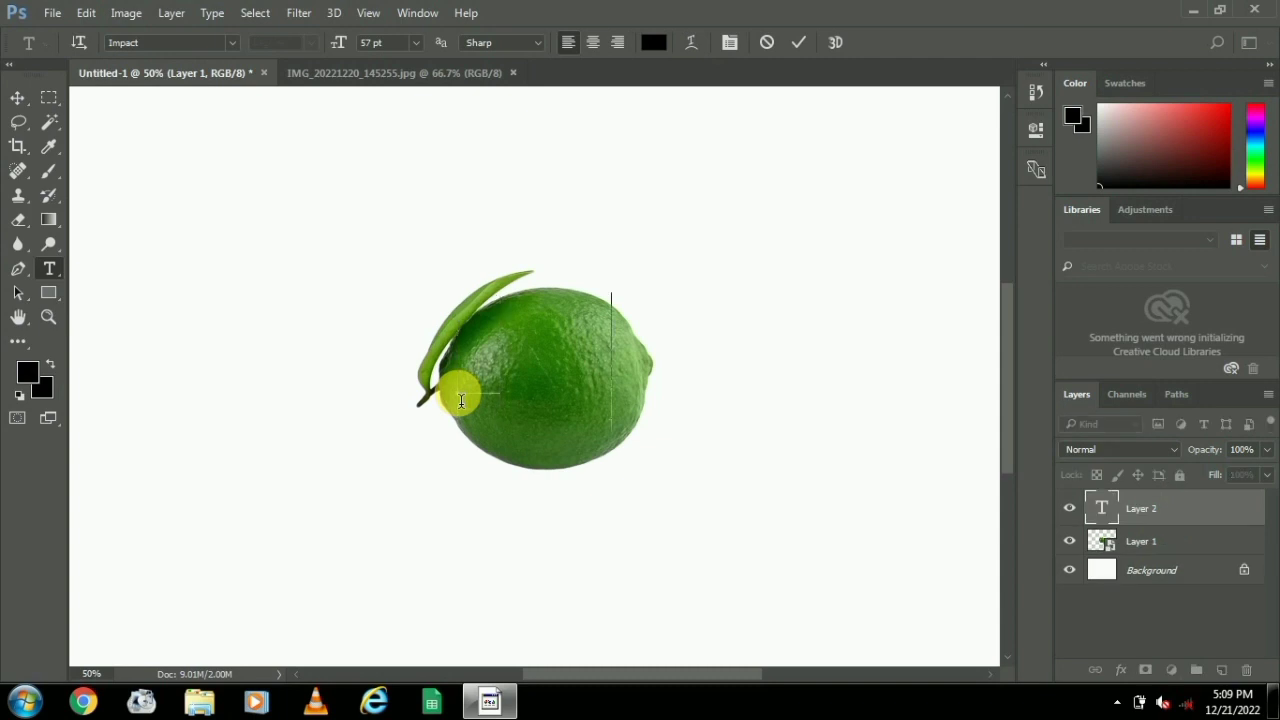
type("LIME")
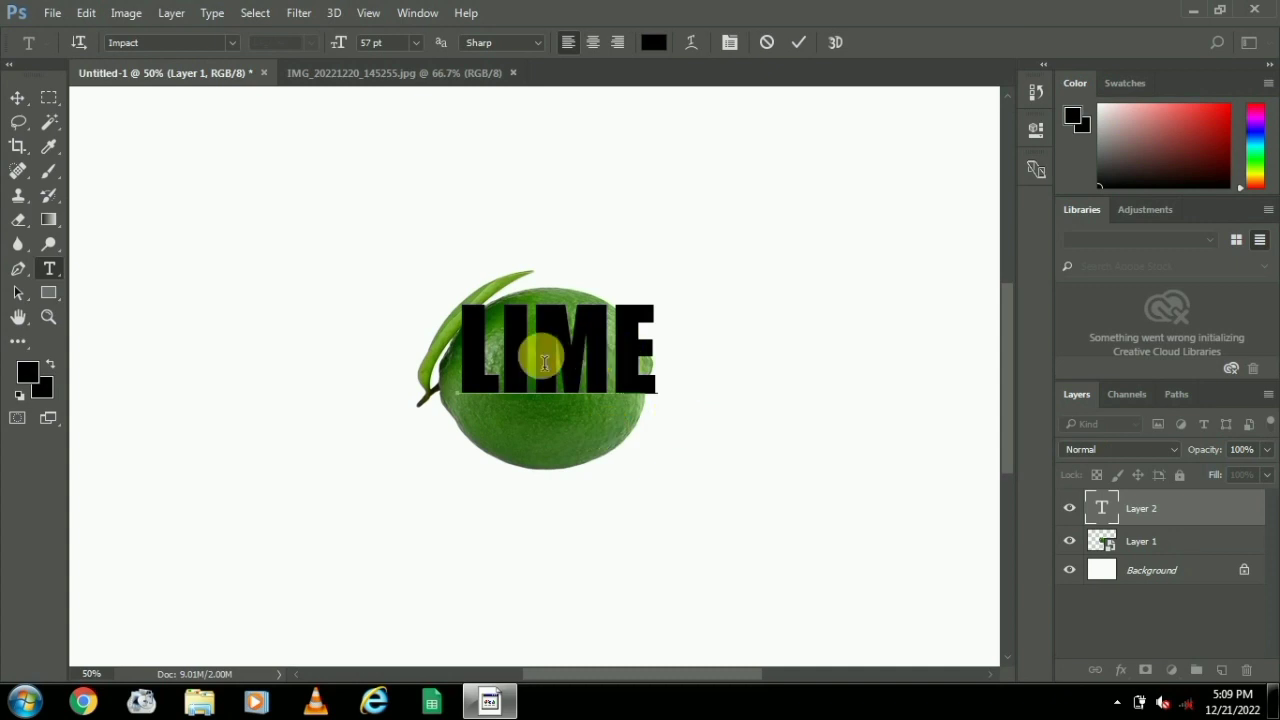
key("ctrl+plus")
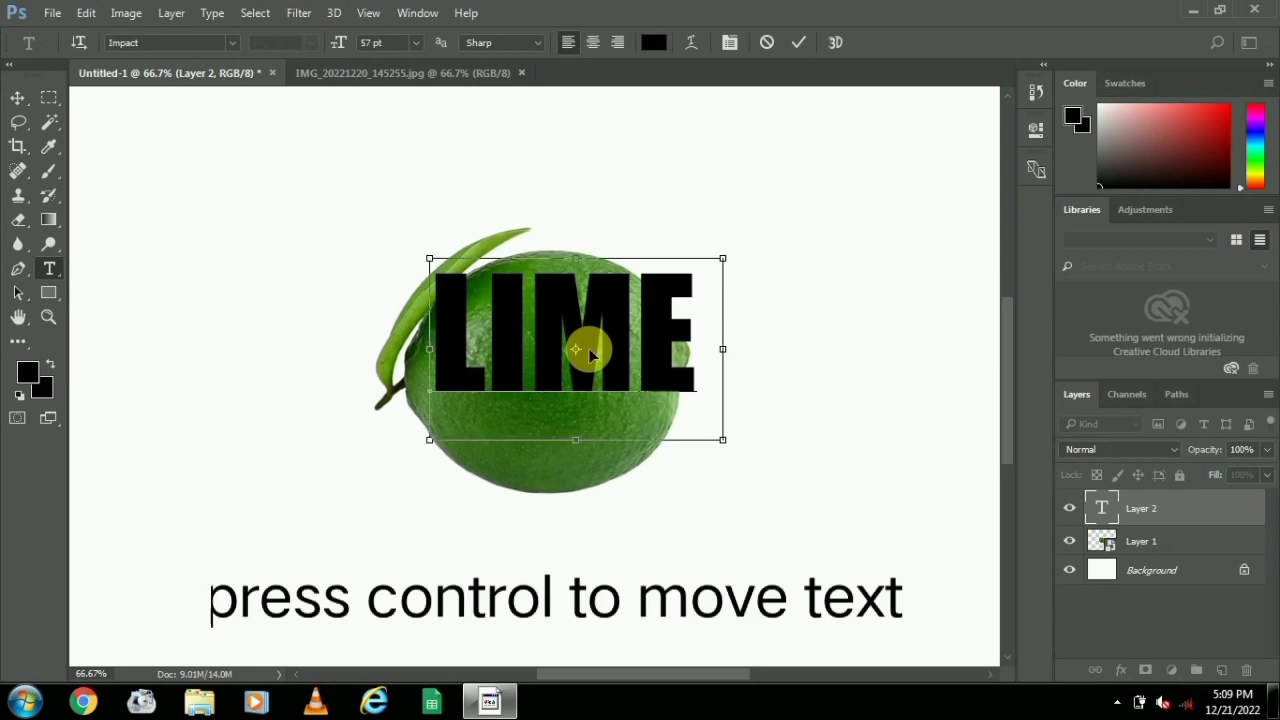
left_click_drag(576, 350, 567, 392)
key("ctrl")
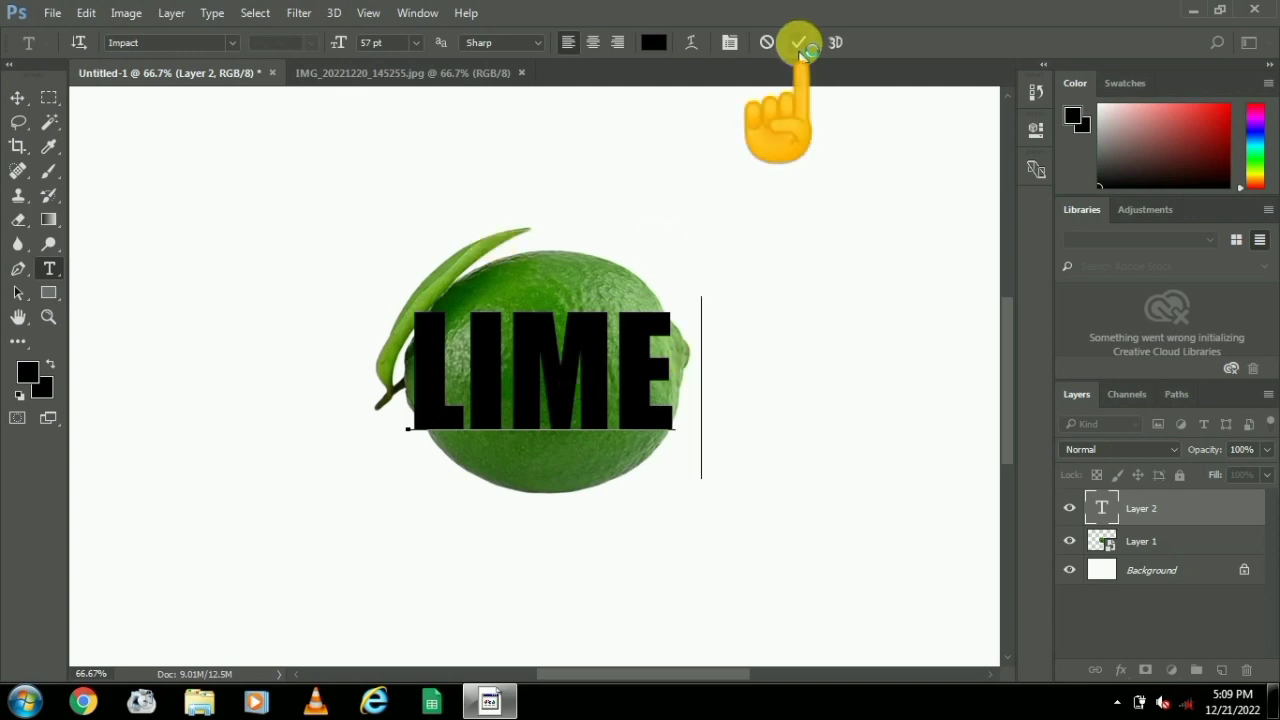
- Commit the text and convert the LIME text layer to a Smart Object
left_click(1092, 512)
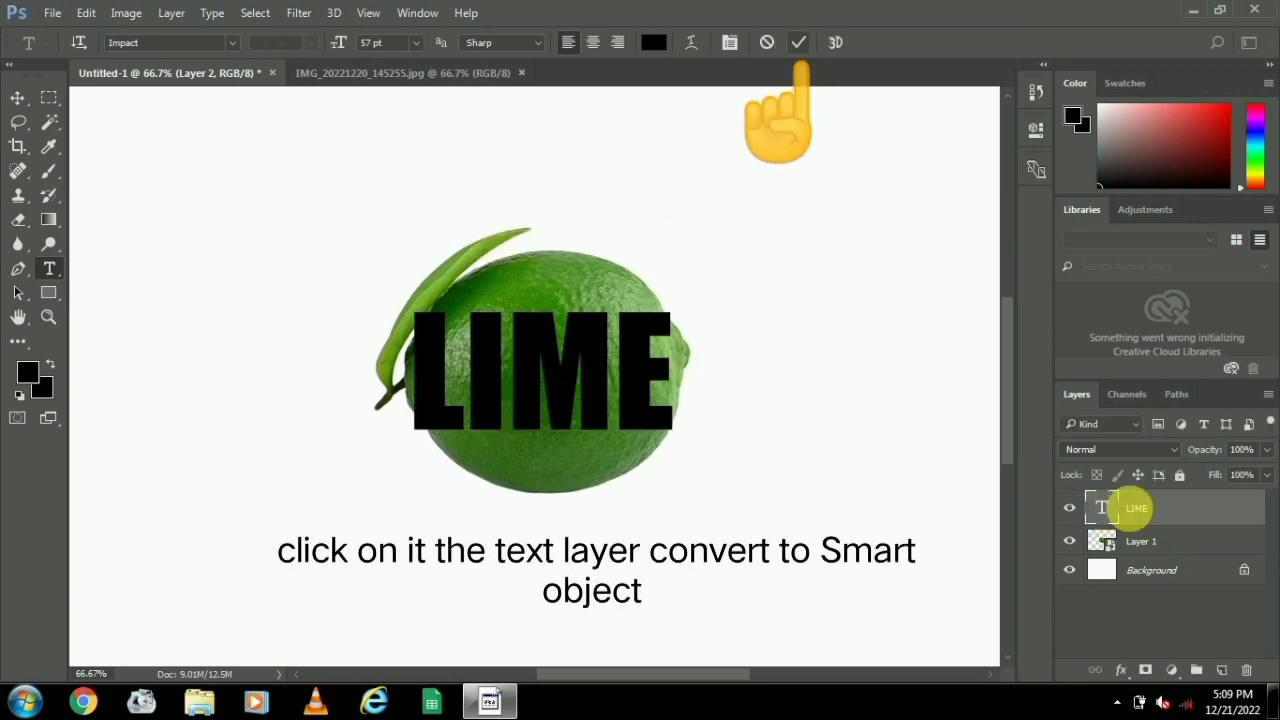
right_click(1134, 513)
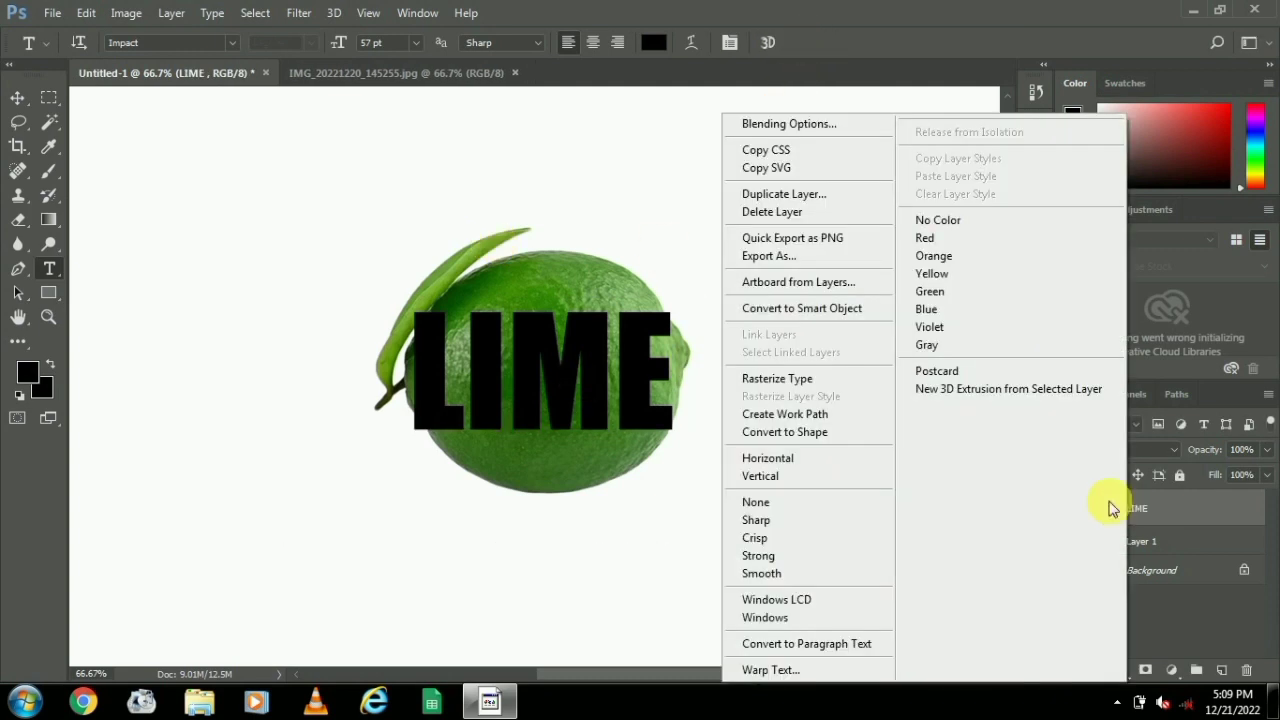
left_click(832, 309)
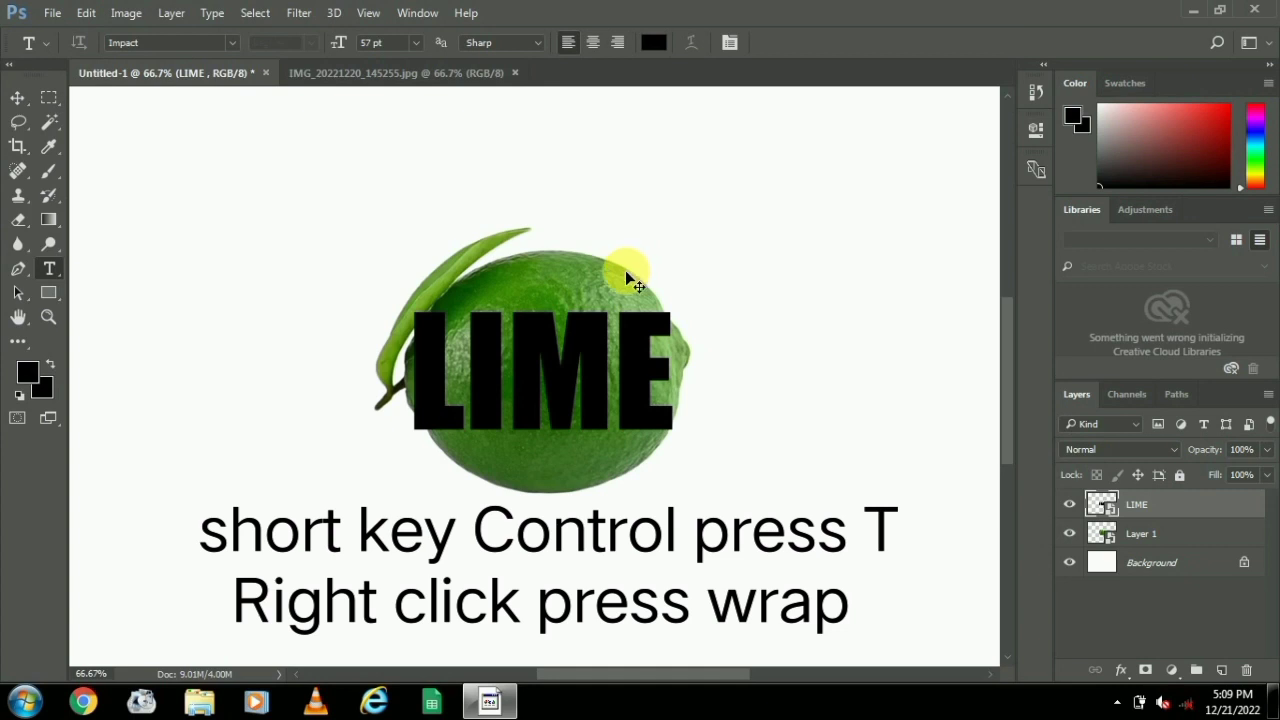
- Start a custom Warp on the LIME layer and bulge its upper and lower edges out to the lime's outline
key("ctrl+t")
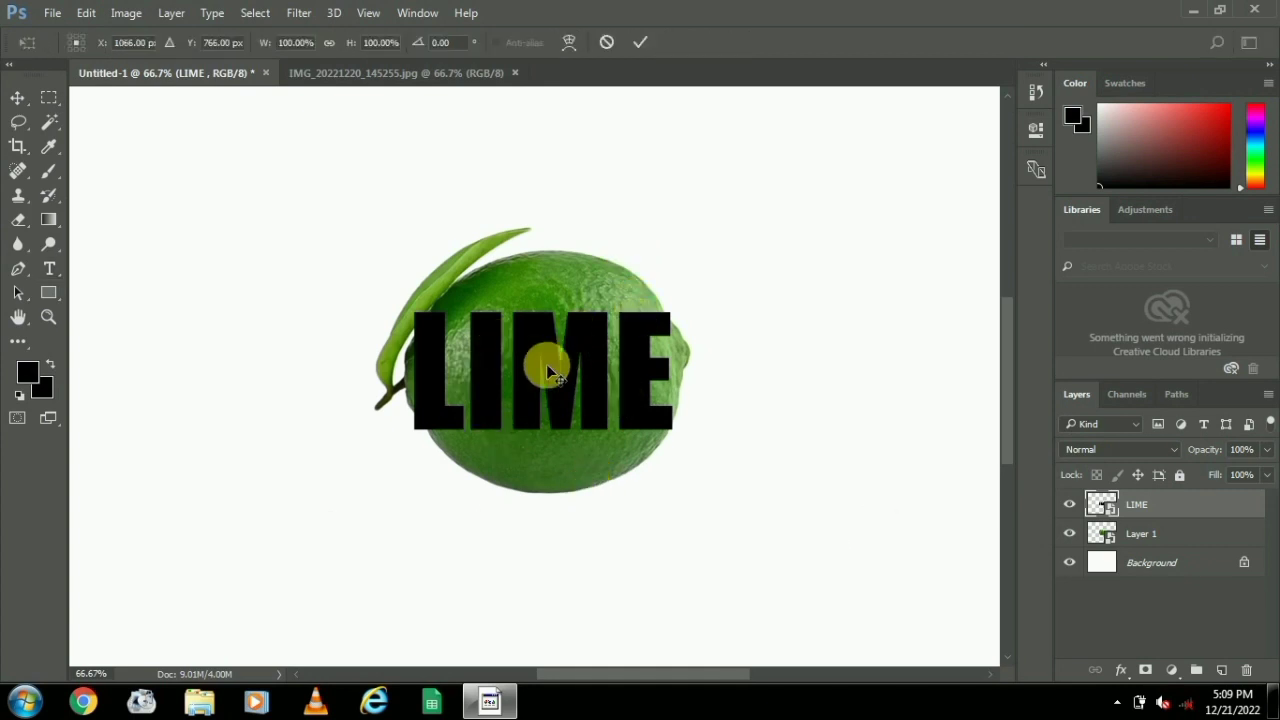
right_click(599, 349)
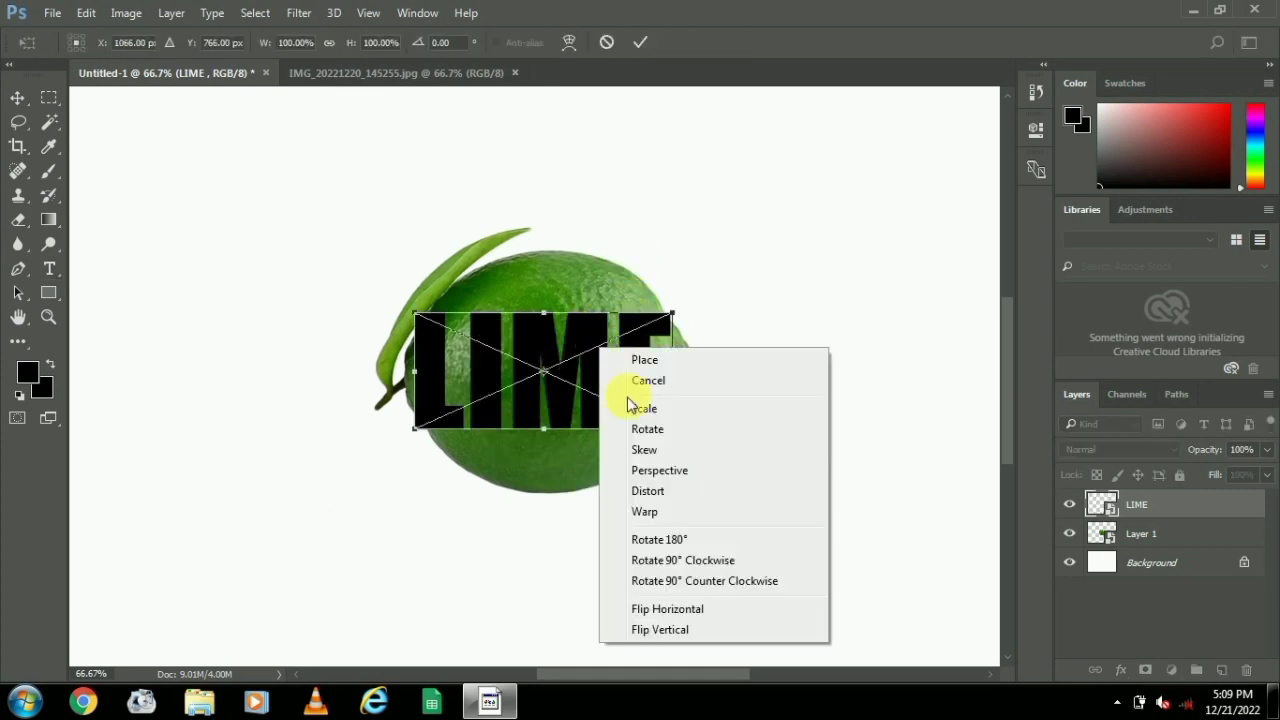
left_click(648, 511)
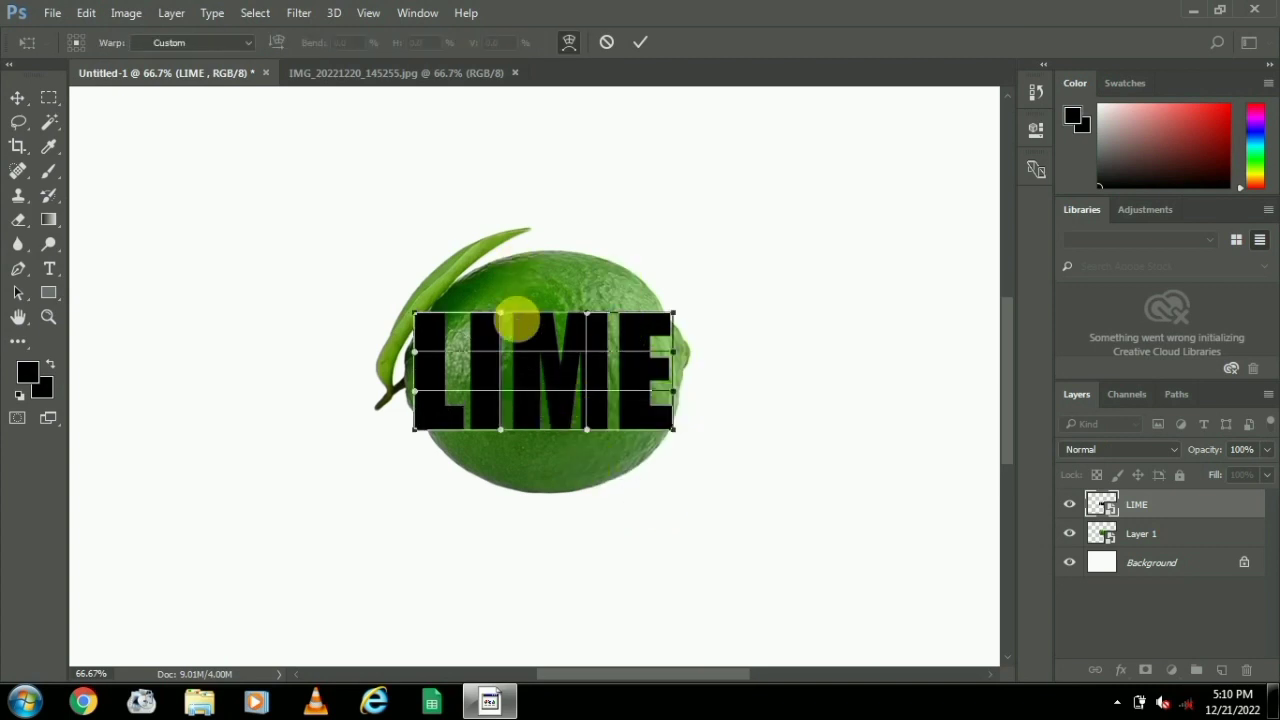
left_click(518, 322, "ctrl")
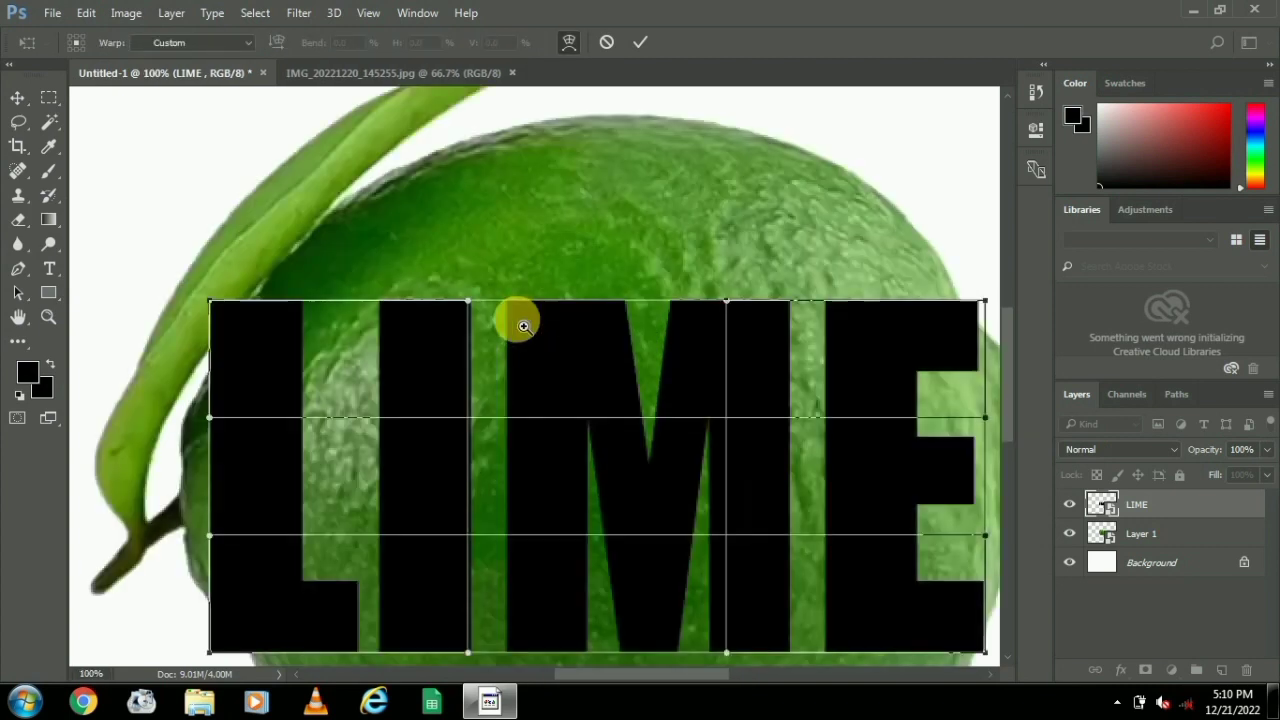
left_click(523, 326, "ctrl")
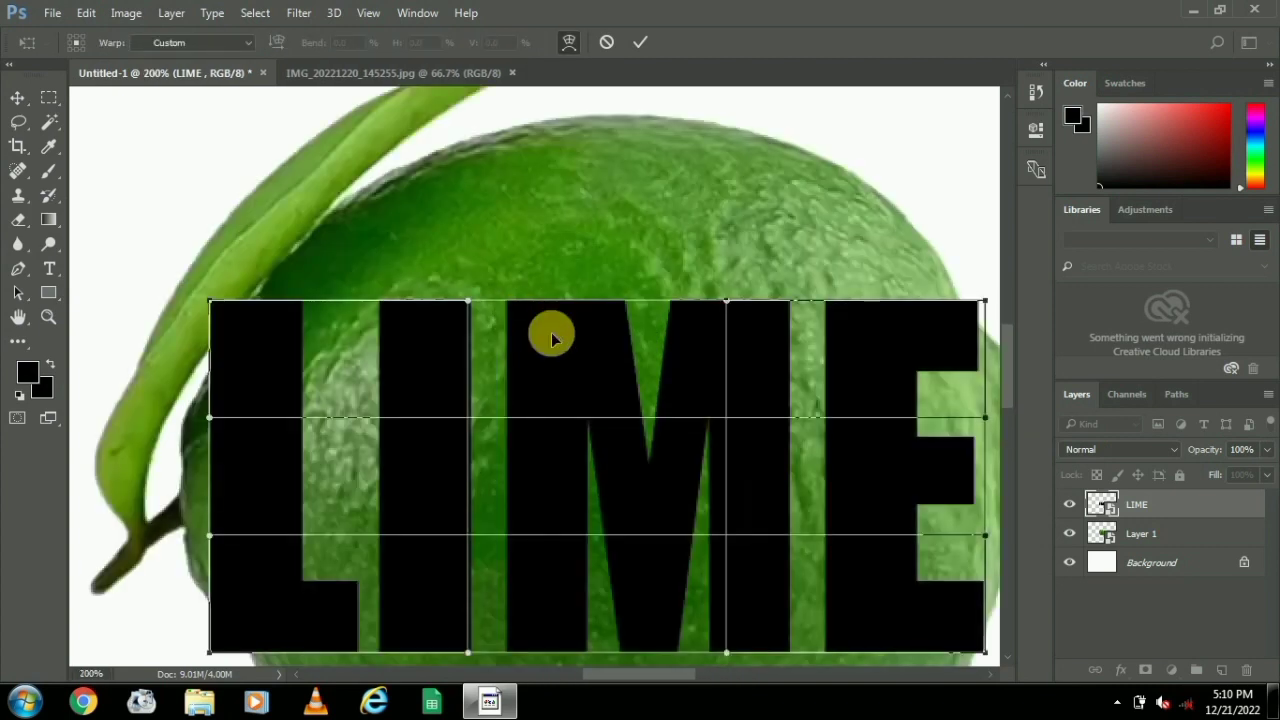
left_click(559, 341, "ctrl+alt")
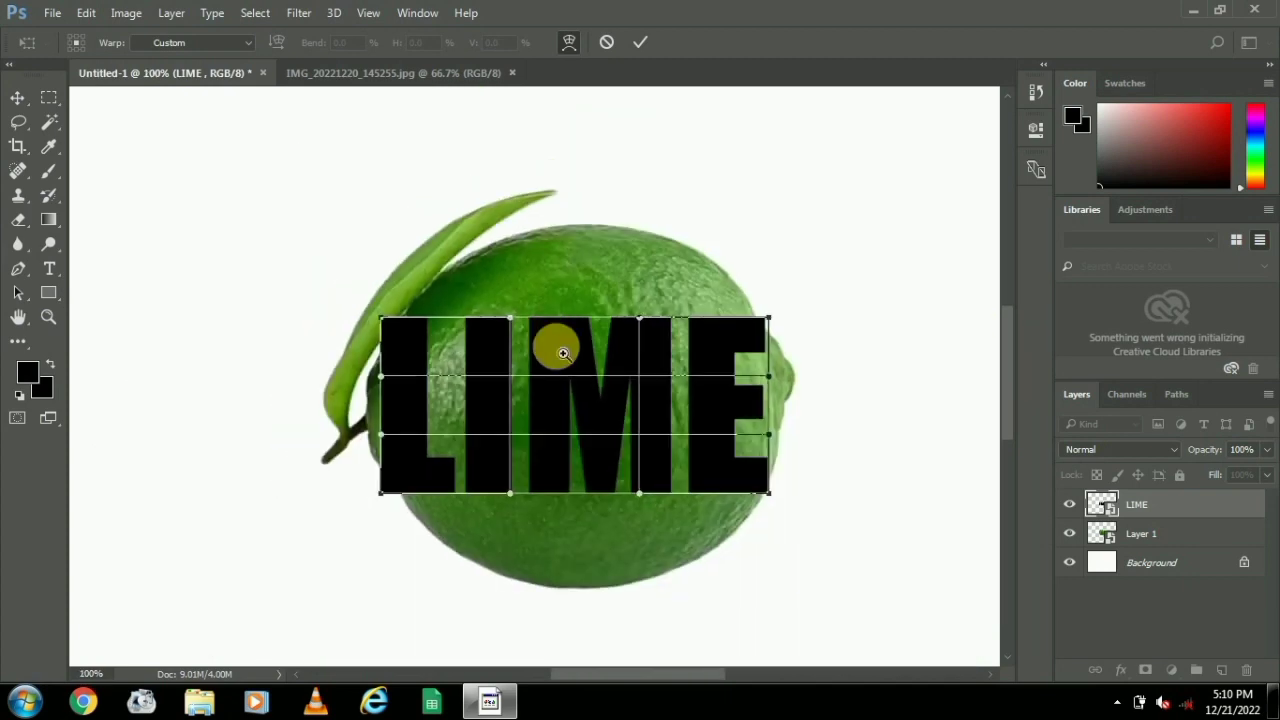
left_click(563, 353, "ctrl")
left_click_drag(577, 366, 577, 323)
left_click(575, 322, "ctrl+alt")
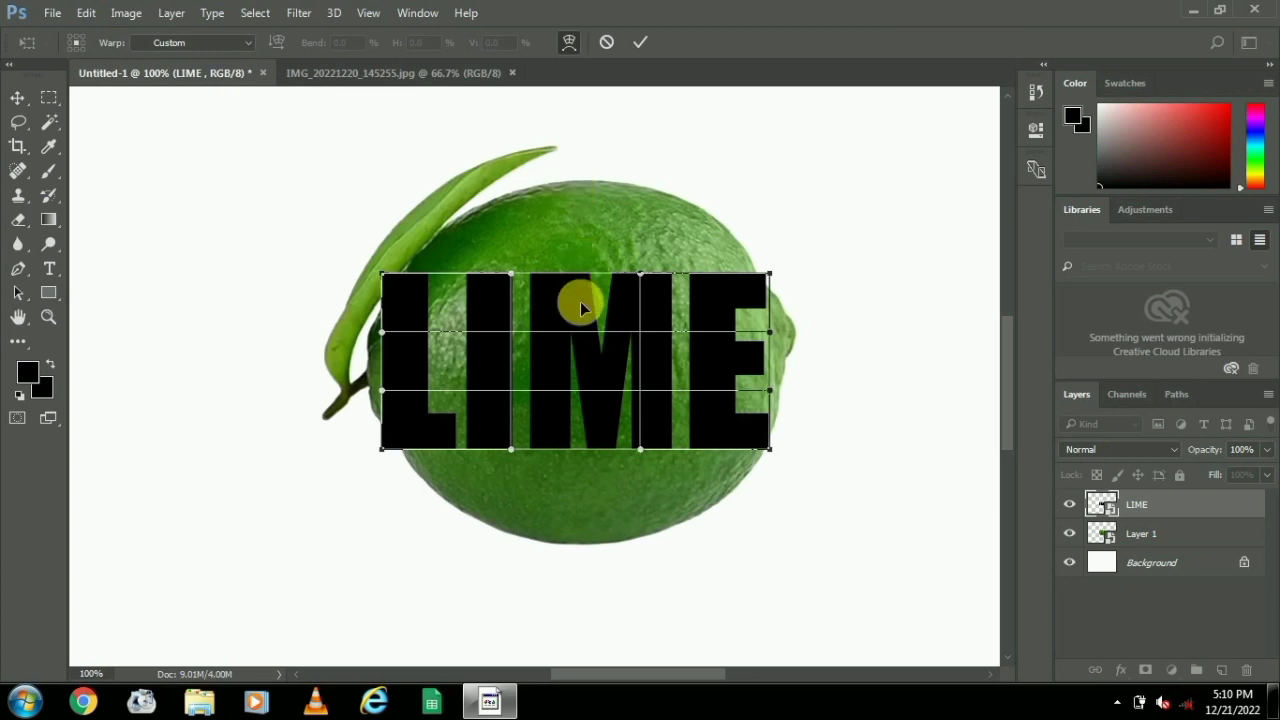
left_click_drag(580, 297, 579, 195)
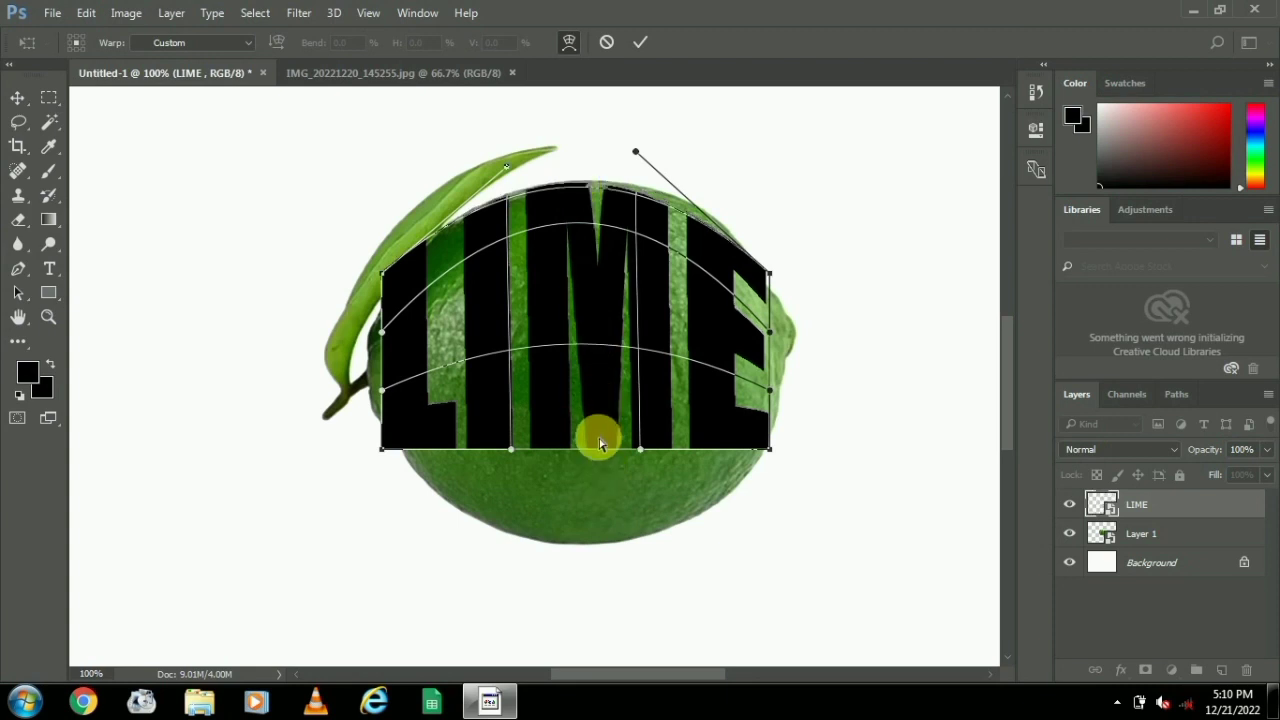
left_click_drag(598, 431, 582, 515)
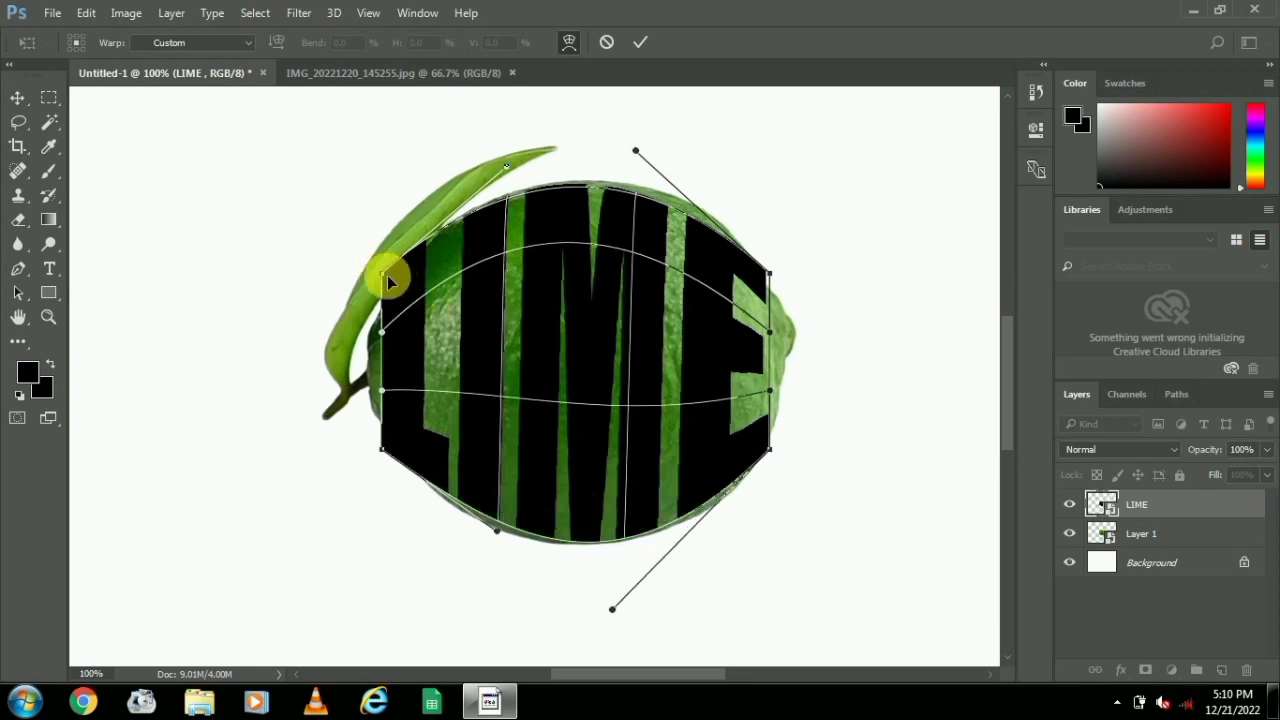
- Pull the four corners of the warped LIME text onto the edge of the fruit
left_click_drag(391, 295, 388, 313)
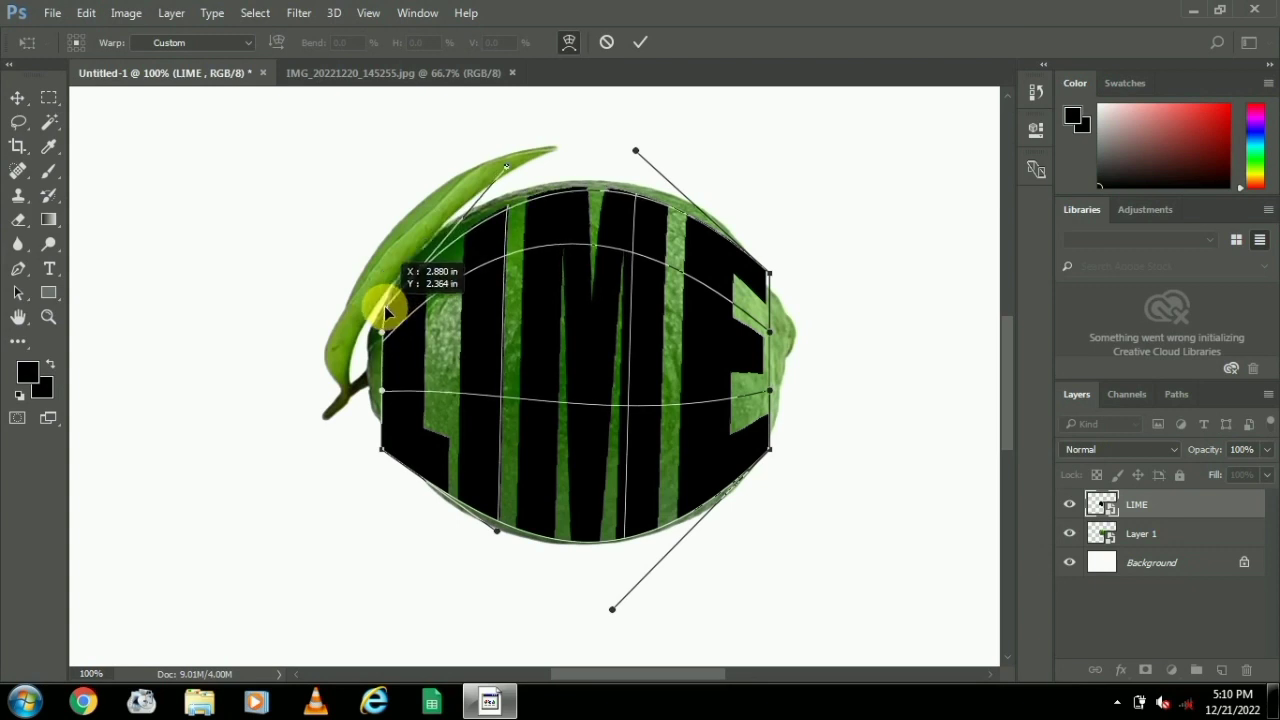
mouse_move(382, 448)
left_mouse_down()
mouse_move(410, 436)
mouse_move(393, 441)
left_mouse_up()
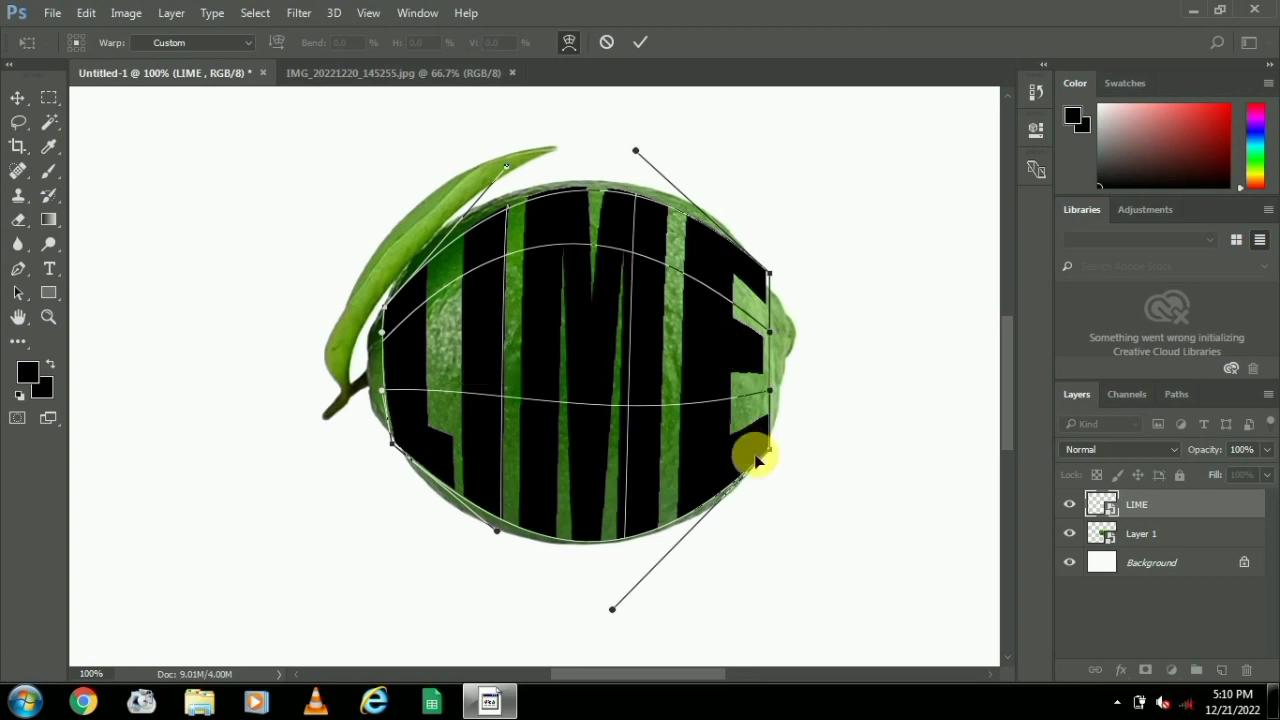
left_click_drag(768, 456, 772, 436)
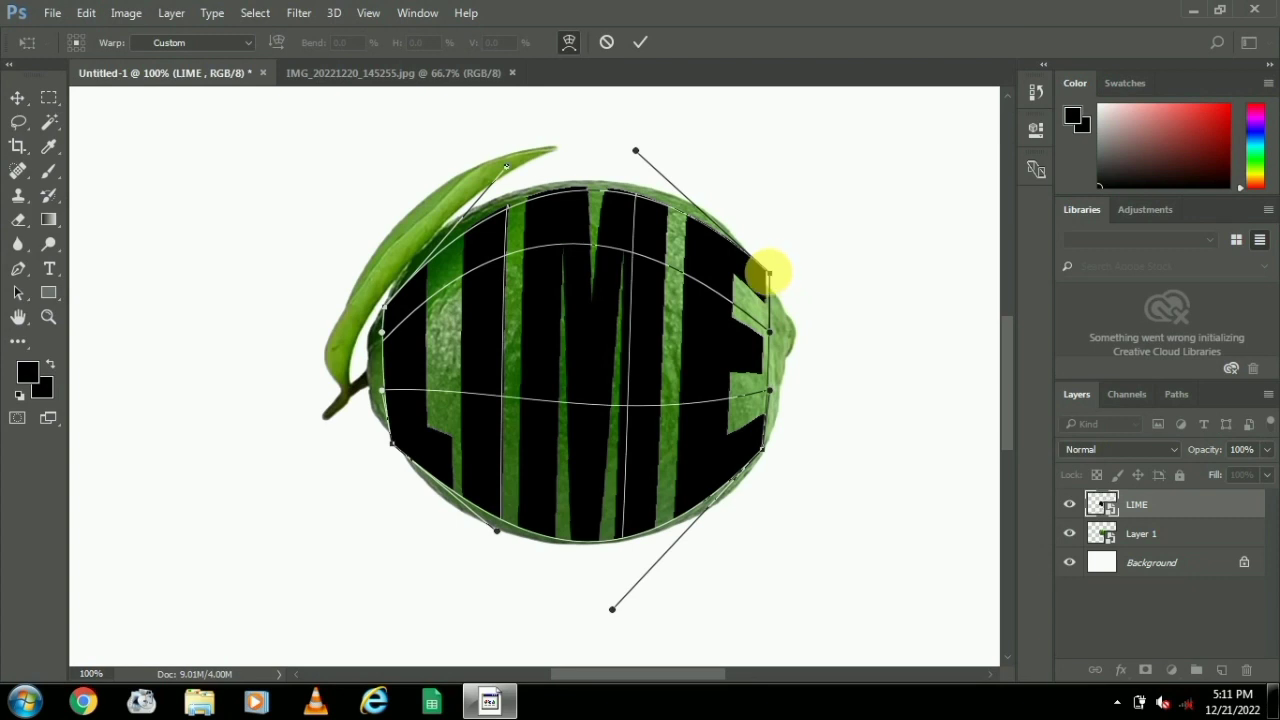
mouse_move(767, 270)
left_mouse_down()
mouse_move(759, 283)
mouse_move(752, 256)
left_mouse_up()
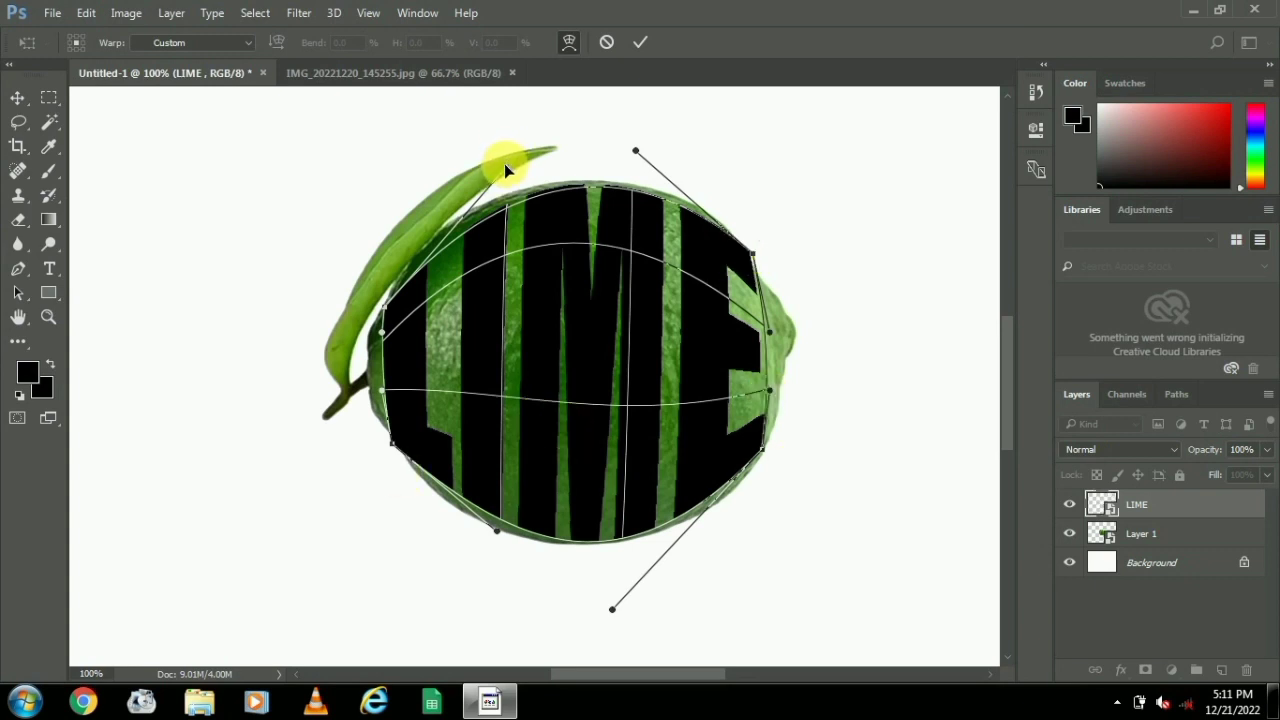
- Round the warp's upper-left curve and bulge both sides of the LIME text outward to follow the lime's outline
left_click_drag(504, 167, 460, 155)
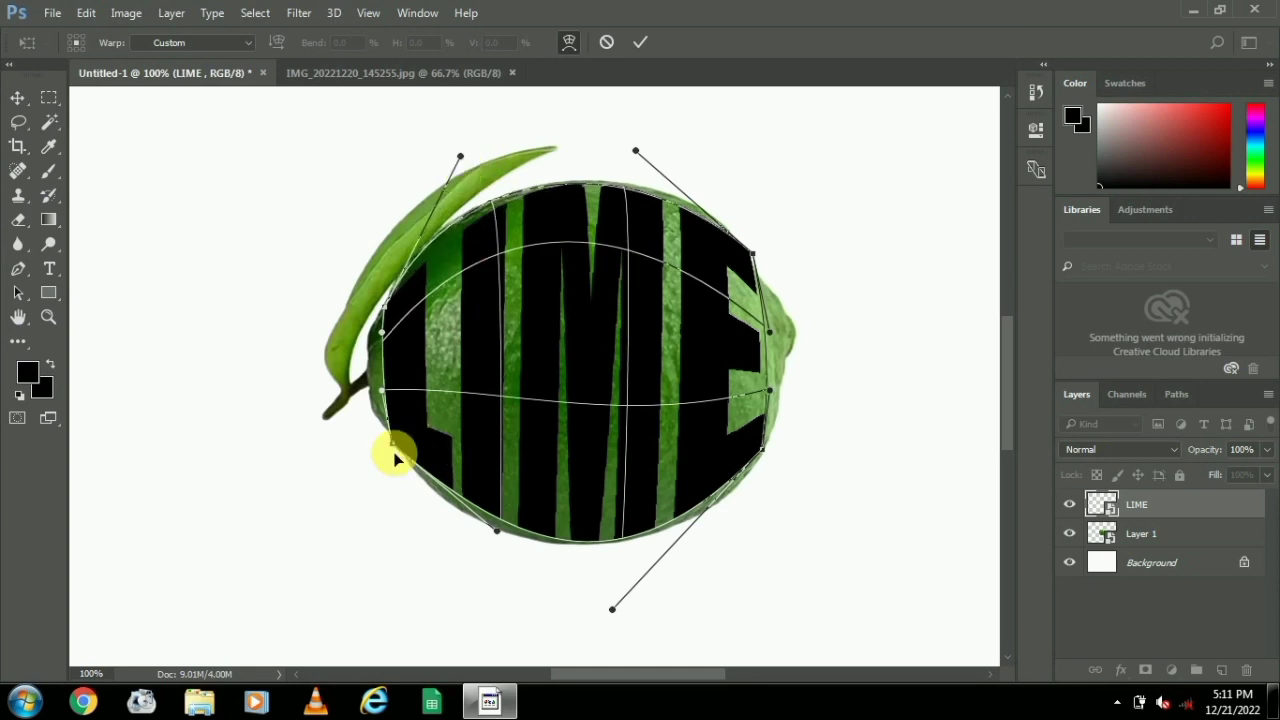
mouse_move(407, 385)
left_mouse_down()
mouse_move(380, 374)
mouse_move(400, 375)
mouse_move(387, 371)
mouse_move(403, 403)
left_mouse_up()
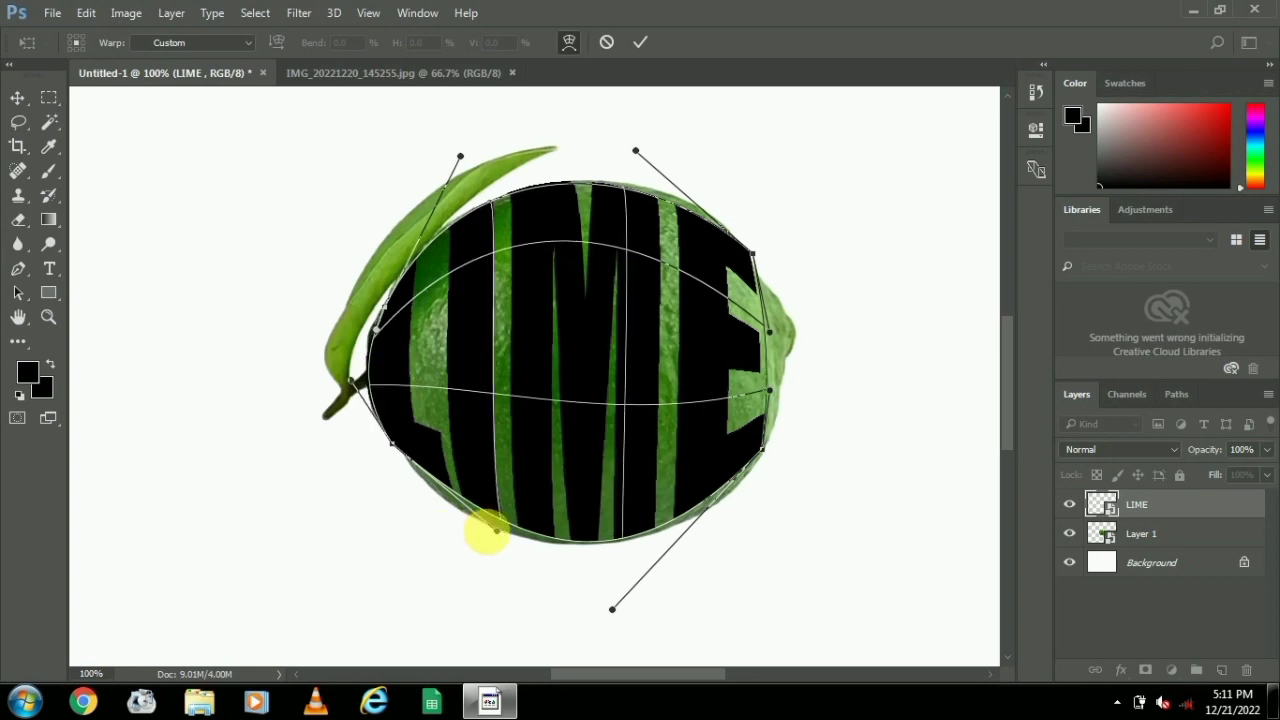
left_click(500, 538)
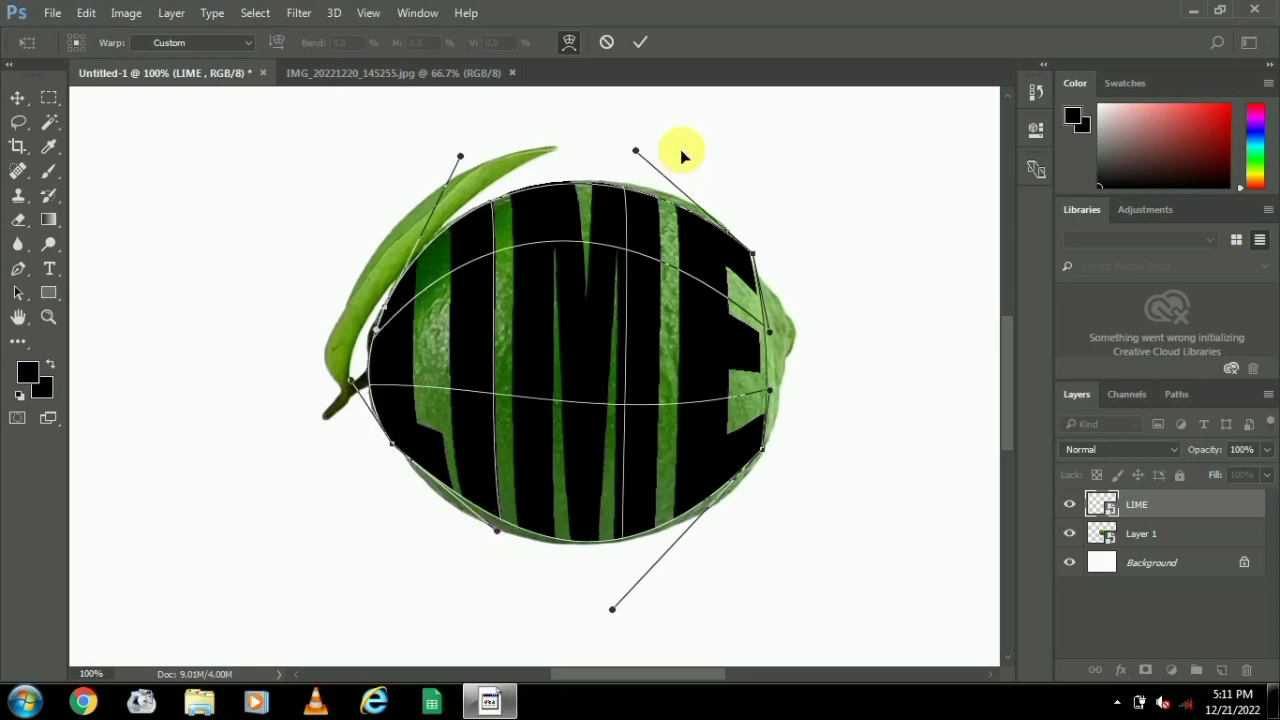
left_click_drag(737, 337, 811, 306)
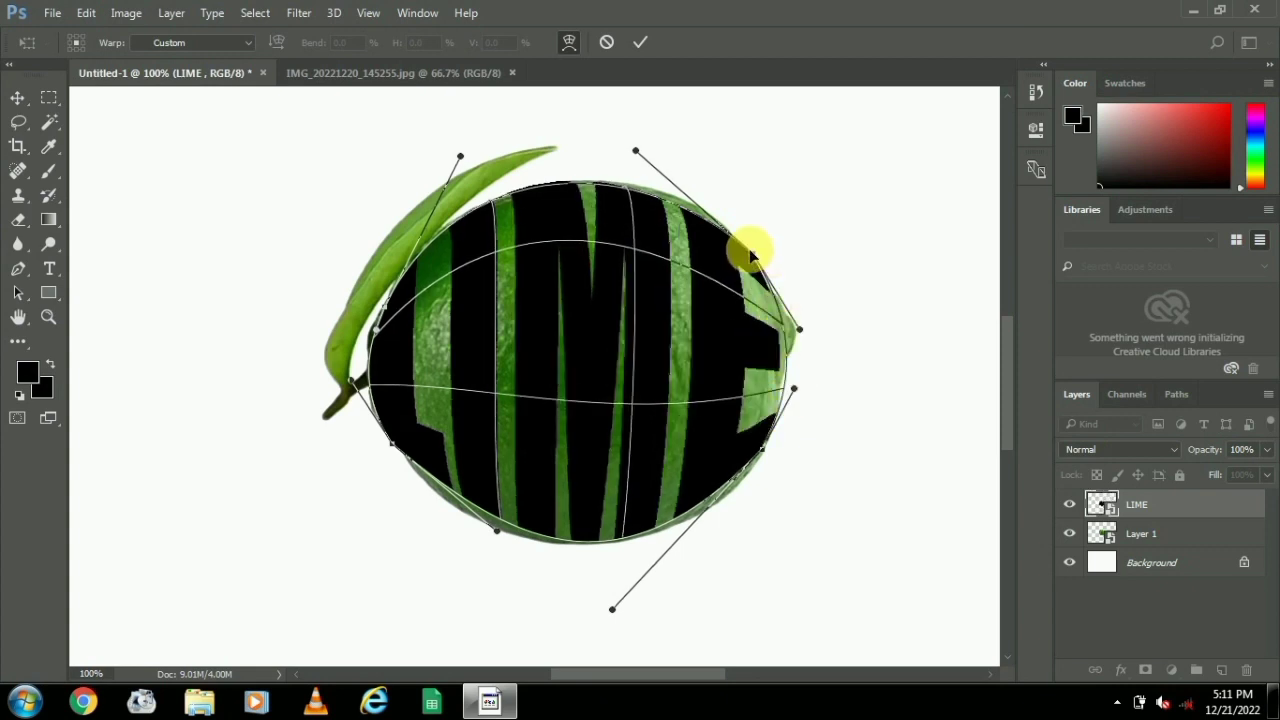
- Refine the warp's upper-right corner and lower-left curve against the lime's edge, and commit the warp
left_click_drag(757, 259, 743, 250)
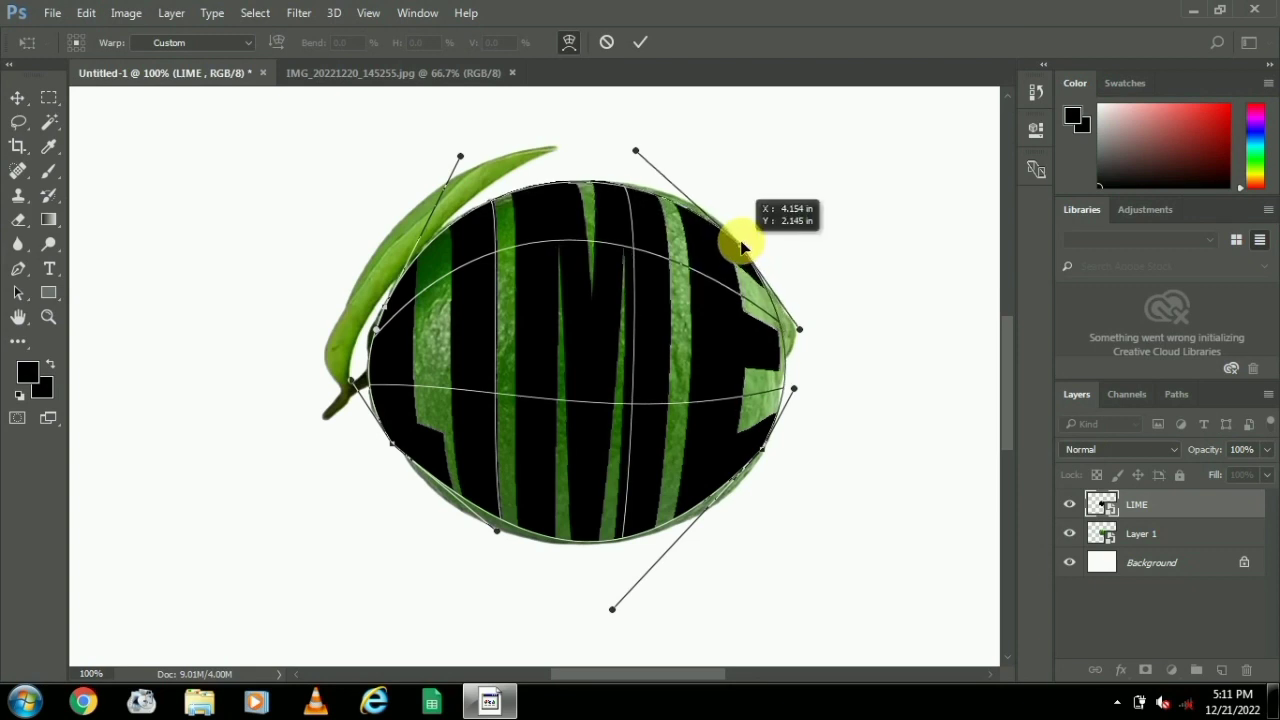
left_click_drag(742, 244, 741, 243)
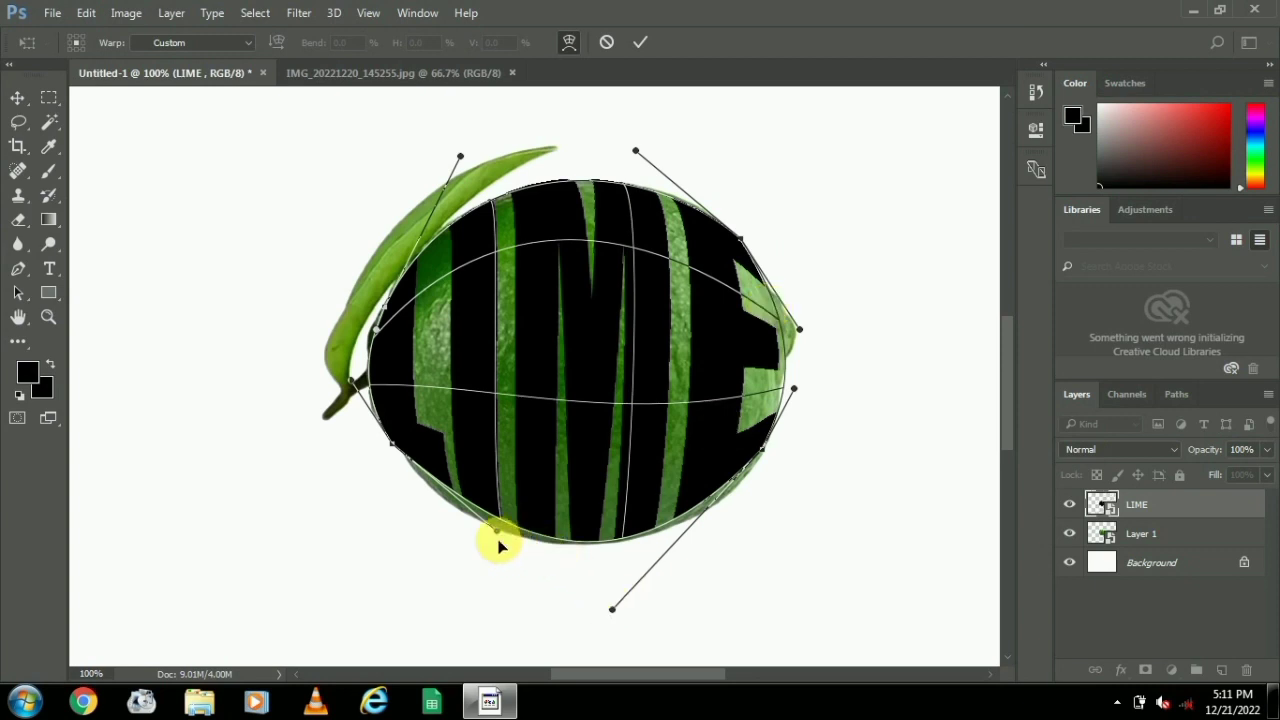
left_click_drag(489, 522, 485, 533)
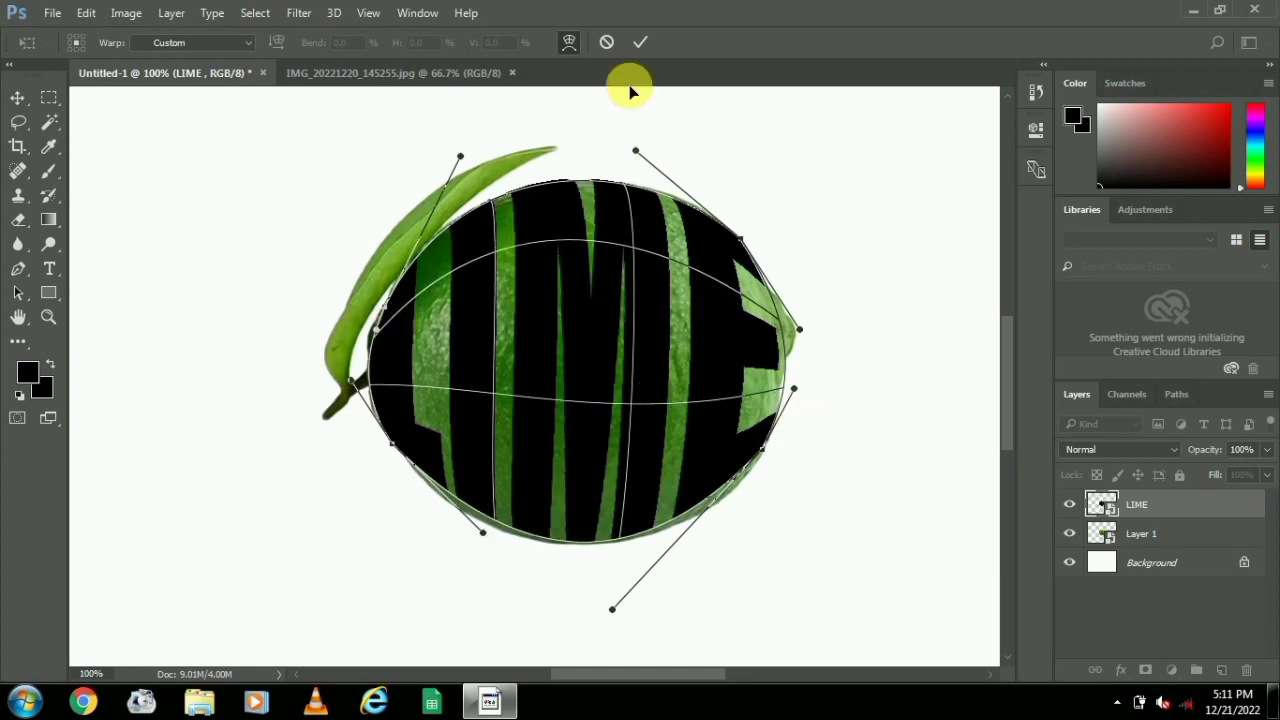
left_click(637, 41)
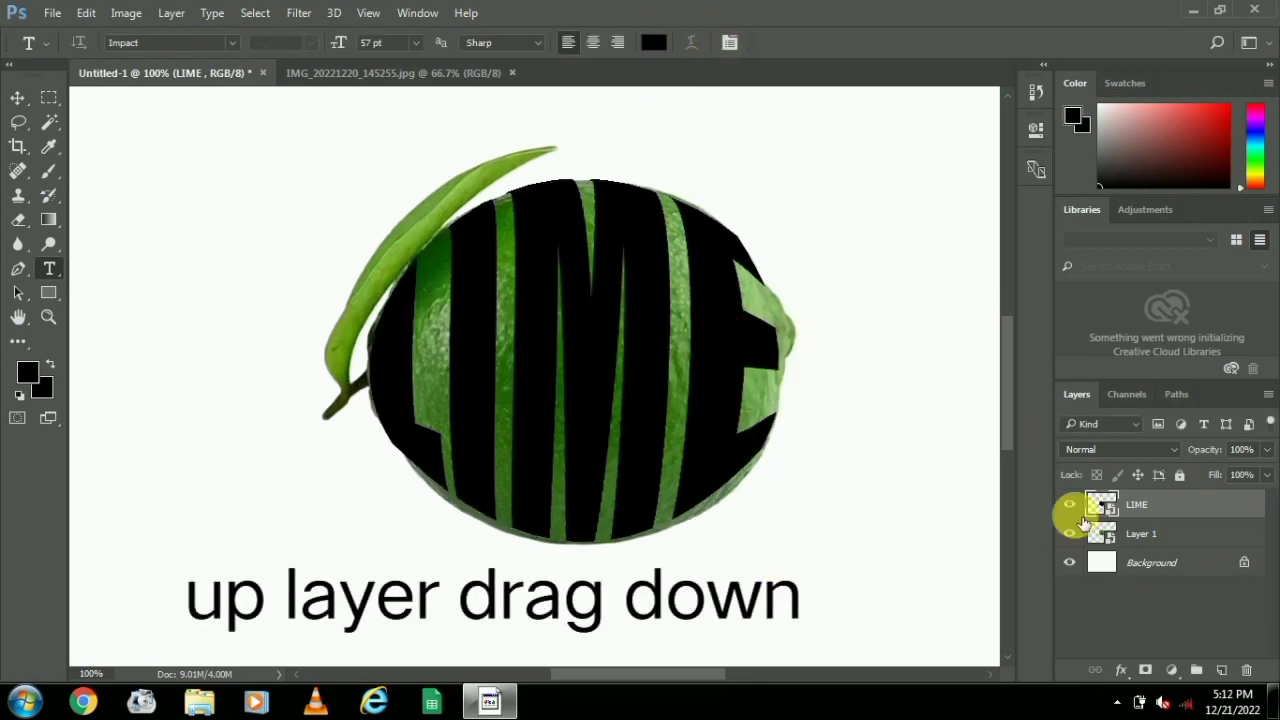
- Move the LIME layer below Layer 1 and clip Layer 1 to the text with a clipping mask
mouse_move(1084, 522)
left_mouse_down()
mouse_move(1097, 557)
mouse_move(1143, 523)
mouse_move(1157, 550)
mouse_move(1143, 534)
left_mouse_up()
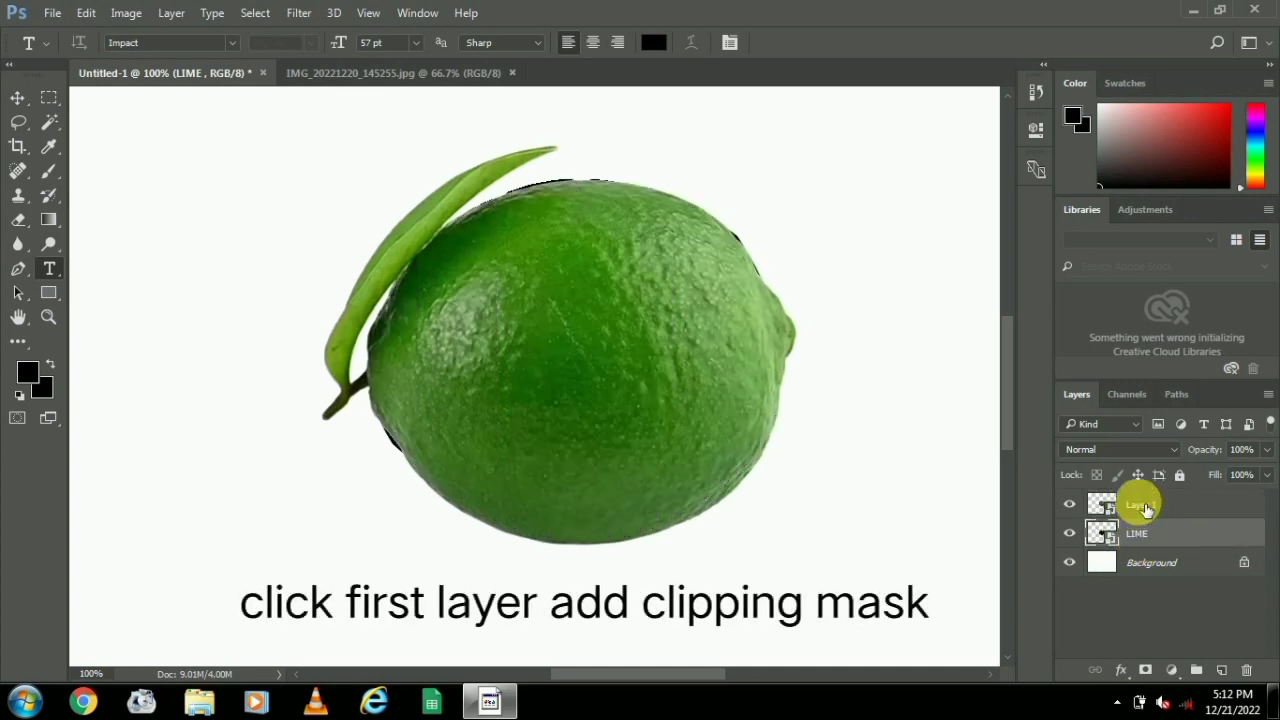
left_click(1145, 507)
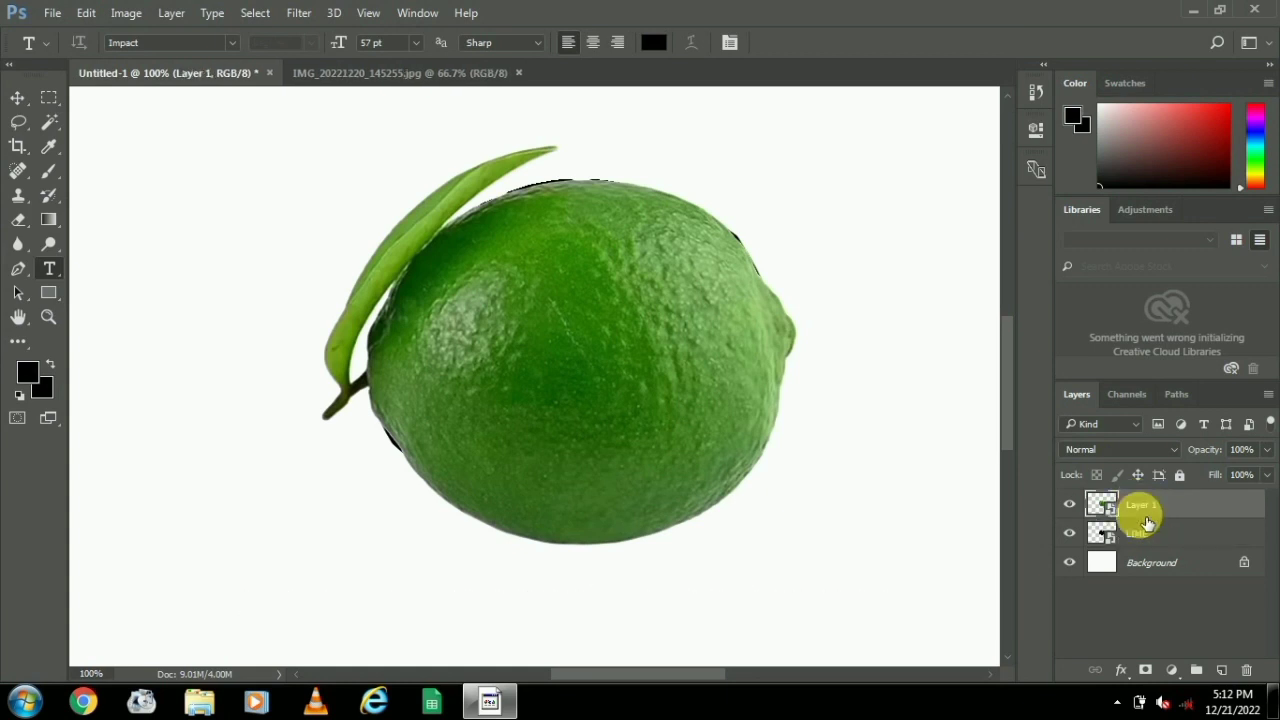
right_click(1143, 508)
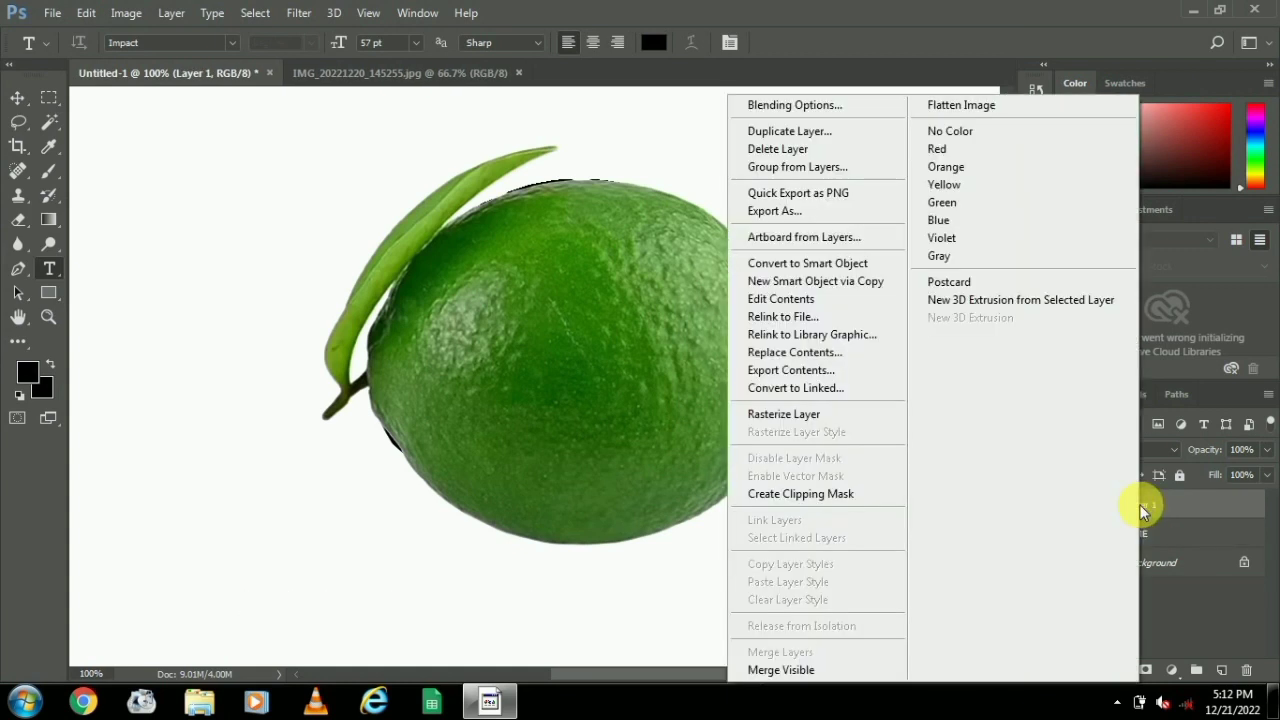
left_click(837, 506)
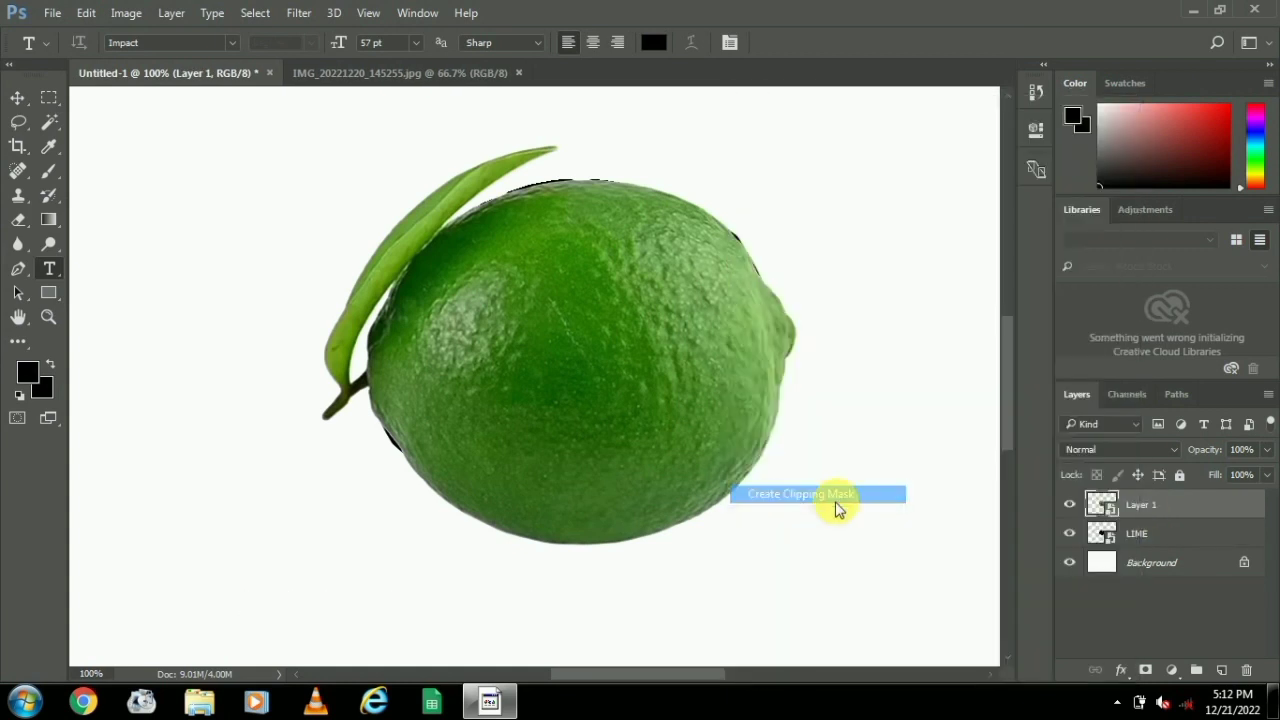
left_click(1141, 517, "alt")
left_click_drag(1127, 492, 1147, 520)
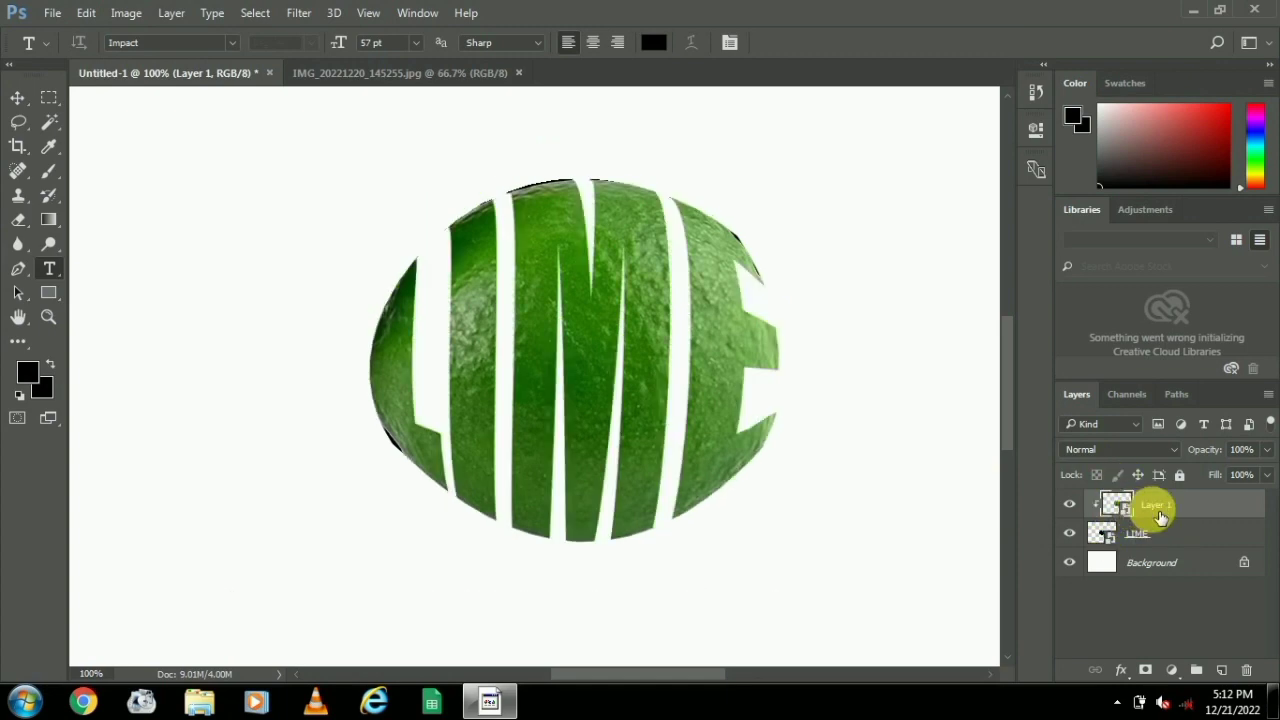
- Duplicate the clipped Layer 1 under the name Layer 2
right_click(1158, 510)
left_click(829, 131)
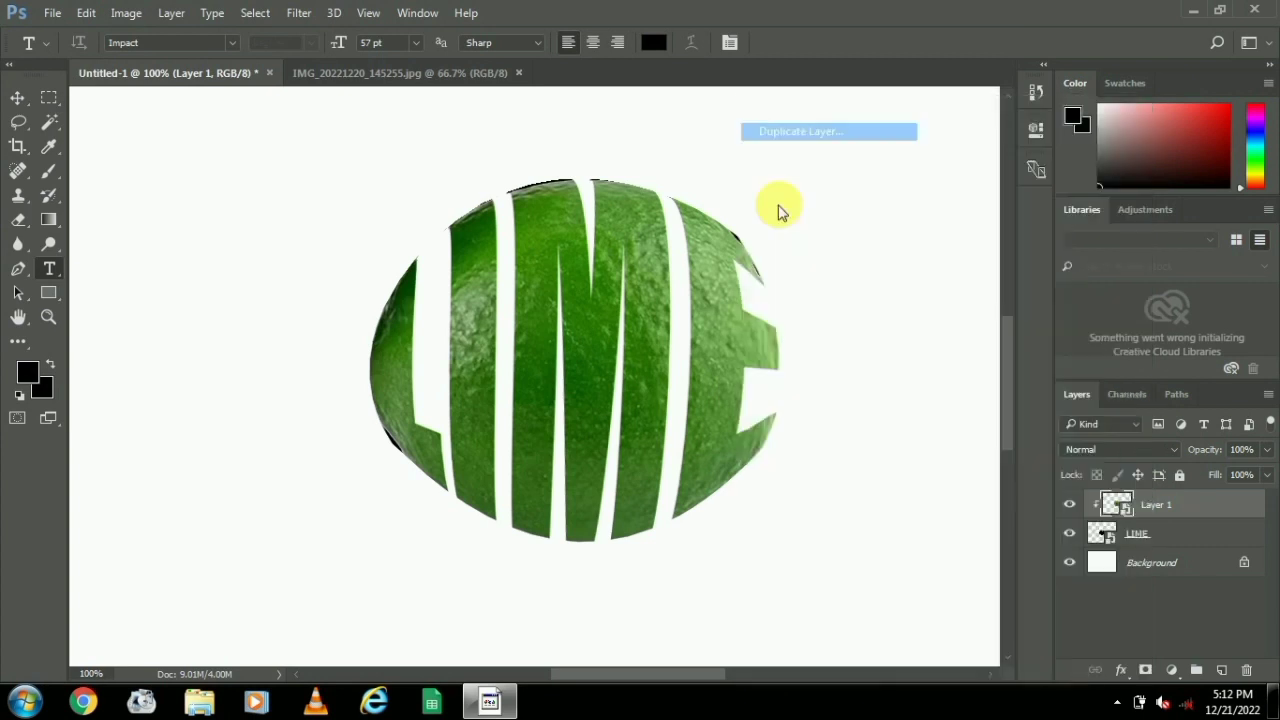
left_click(650, 231)
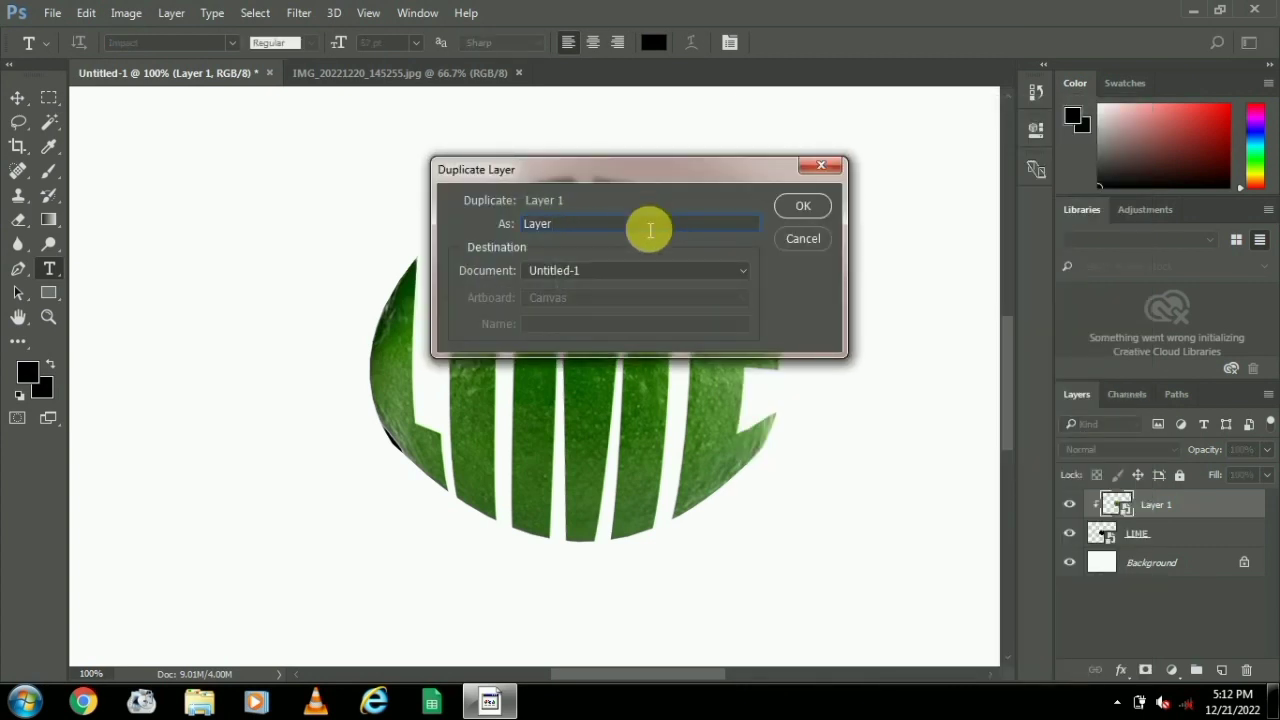
key("Return")
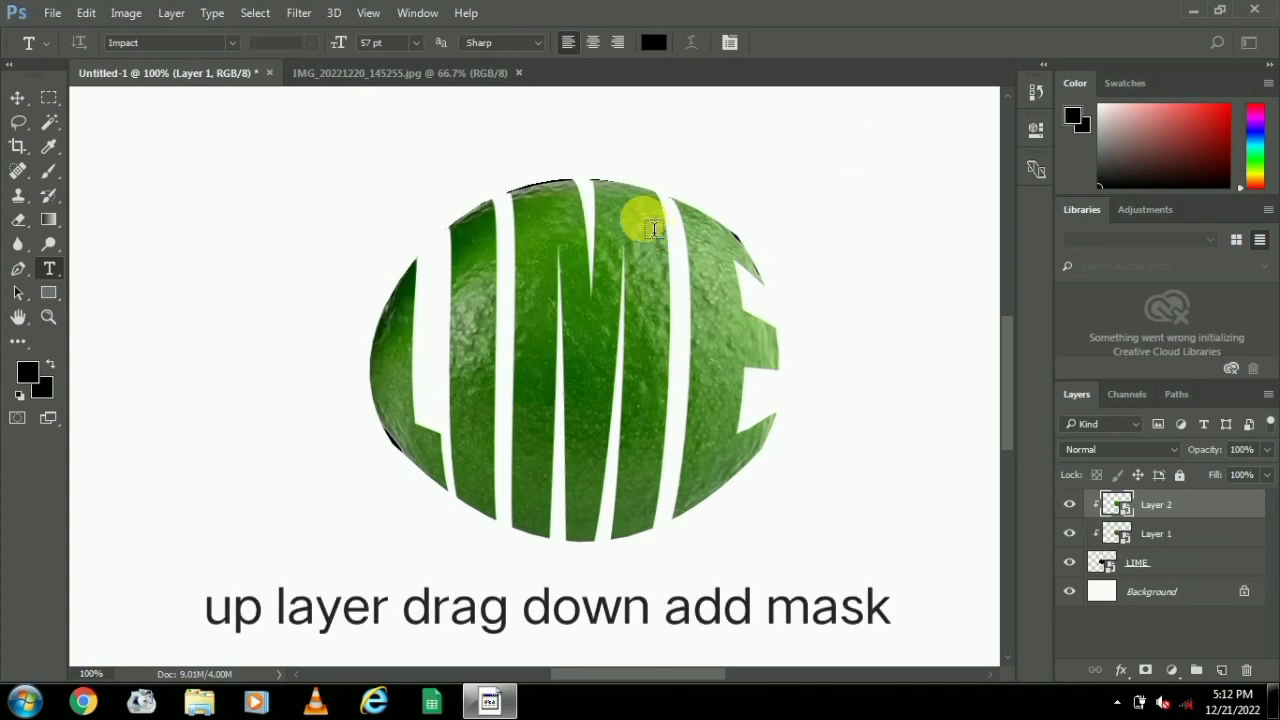
- Move Layer 2 below the LIME layer and add a black layer mask that hides it completely
left_click_drag(1190, 503, 1177, 580)
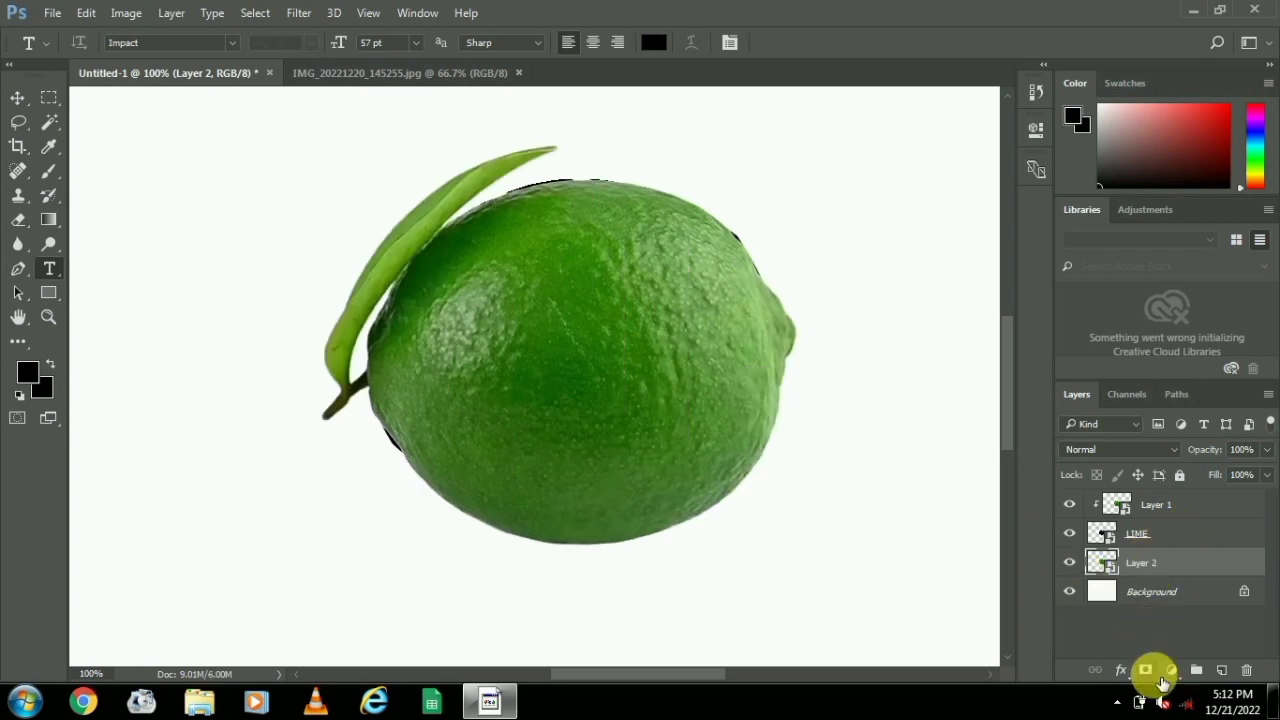
left_click(1158, 566)
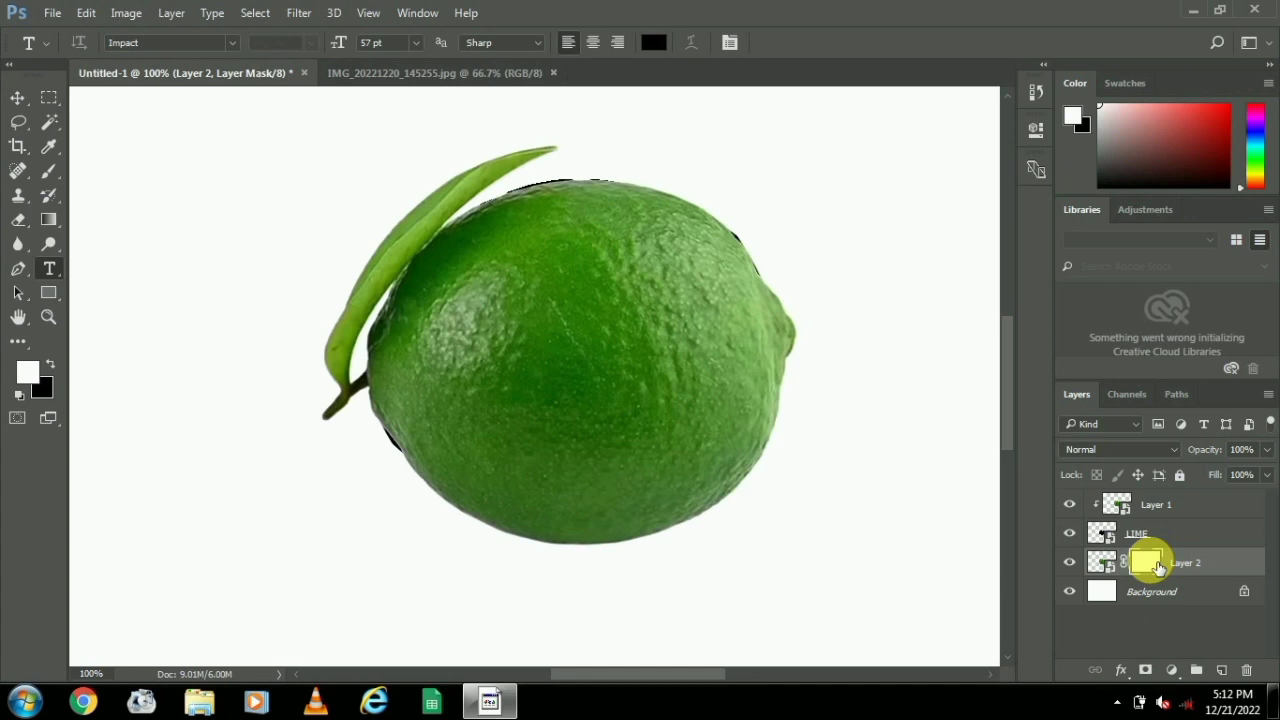
double_click(1158, 566)
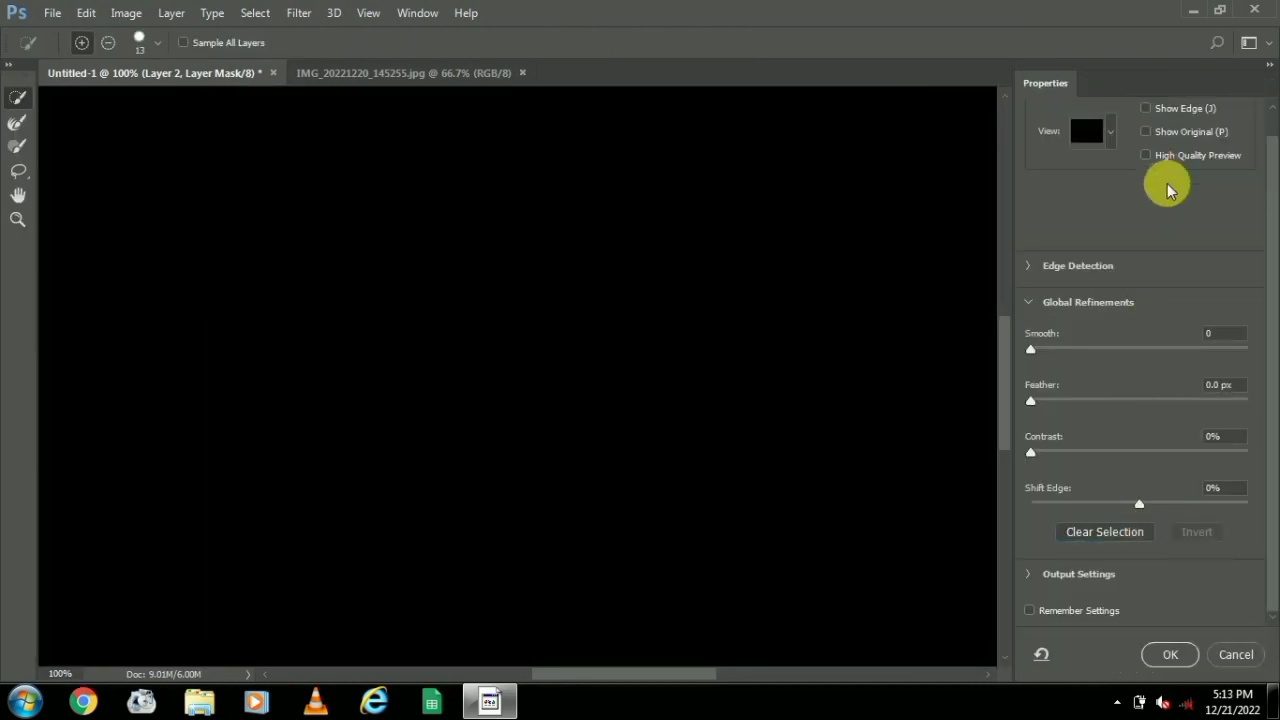
left_click(1168, 648)
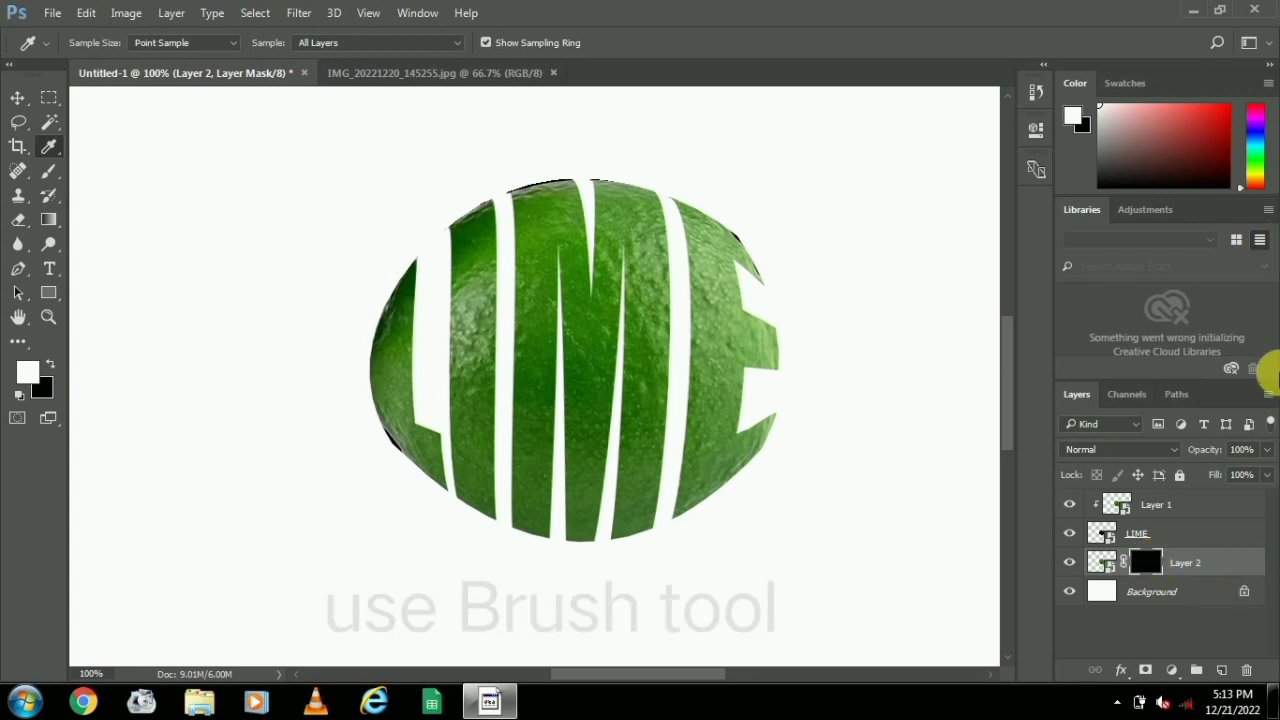
right_click(53, 149)
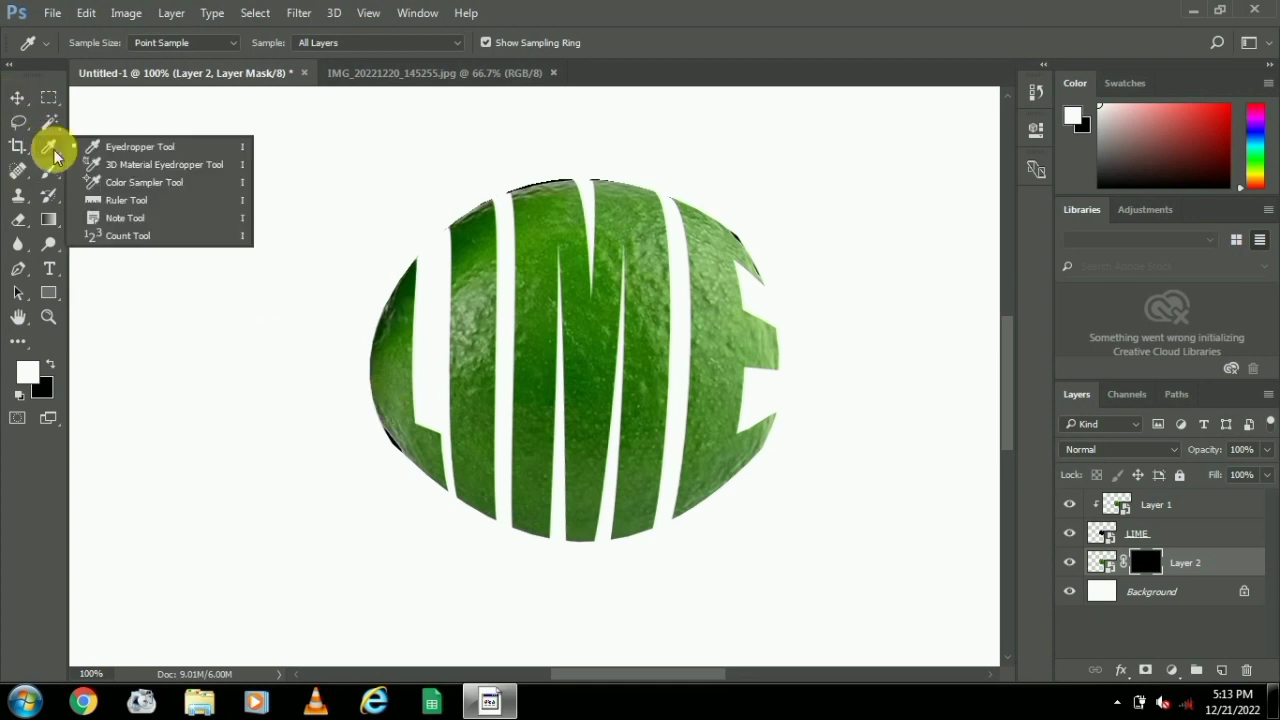
left_click(127, 150)
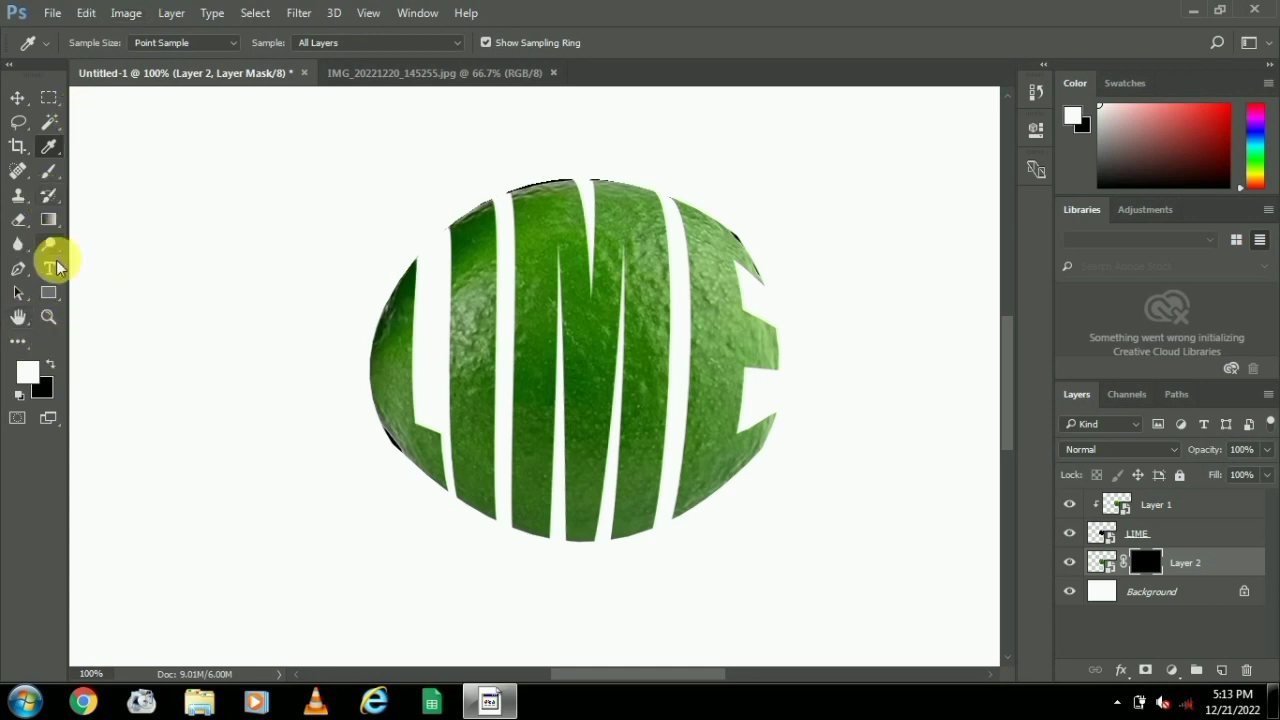
- Paint white with the 37 px soft brush on Layer 2's mask to reveal the leaf and stem beside the lime's left edge
left_click(58, 178)
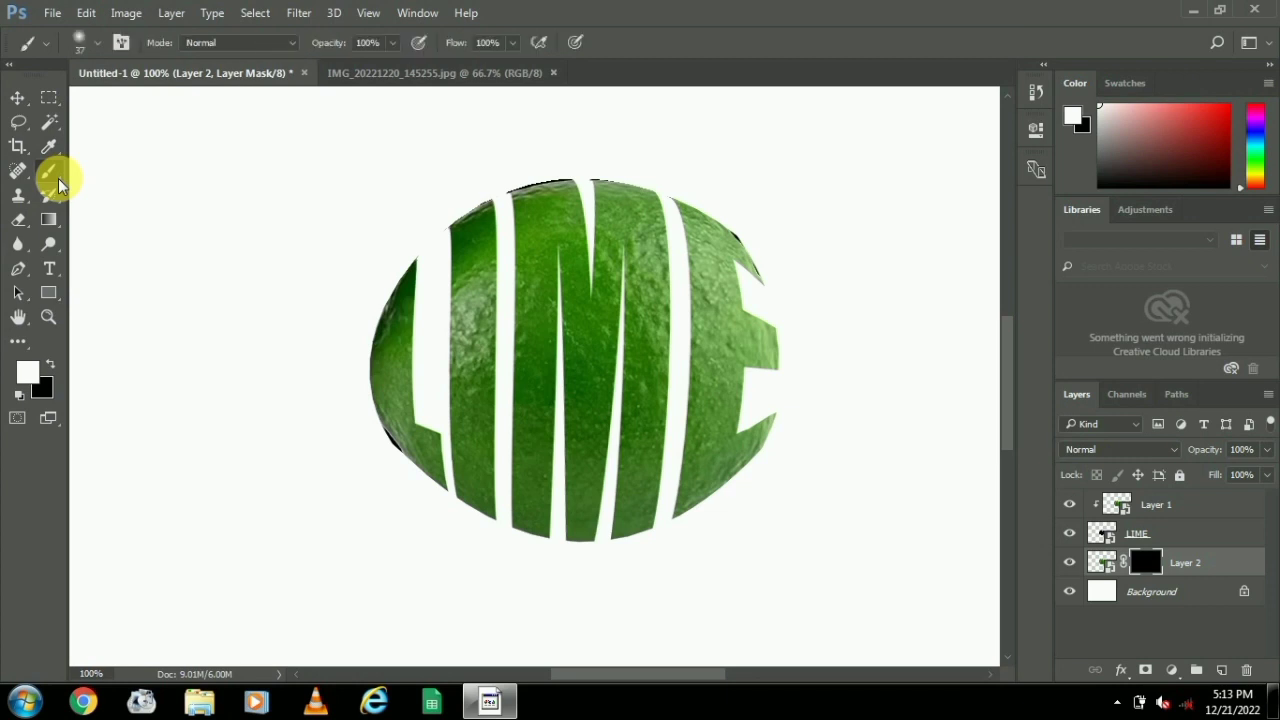
left_click(110, 176)
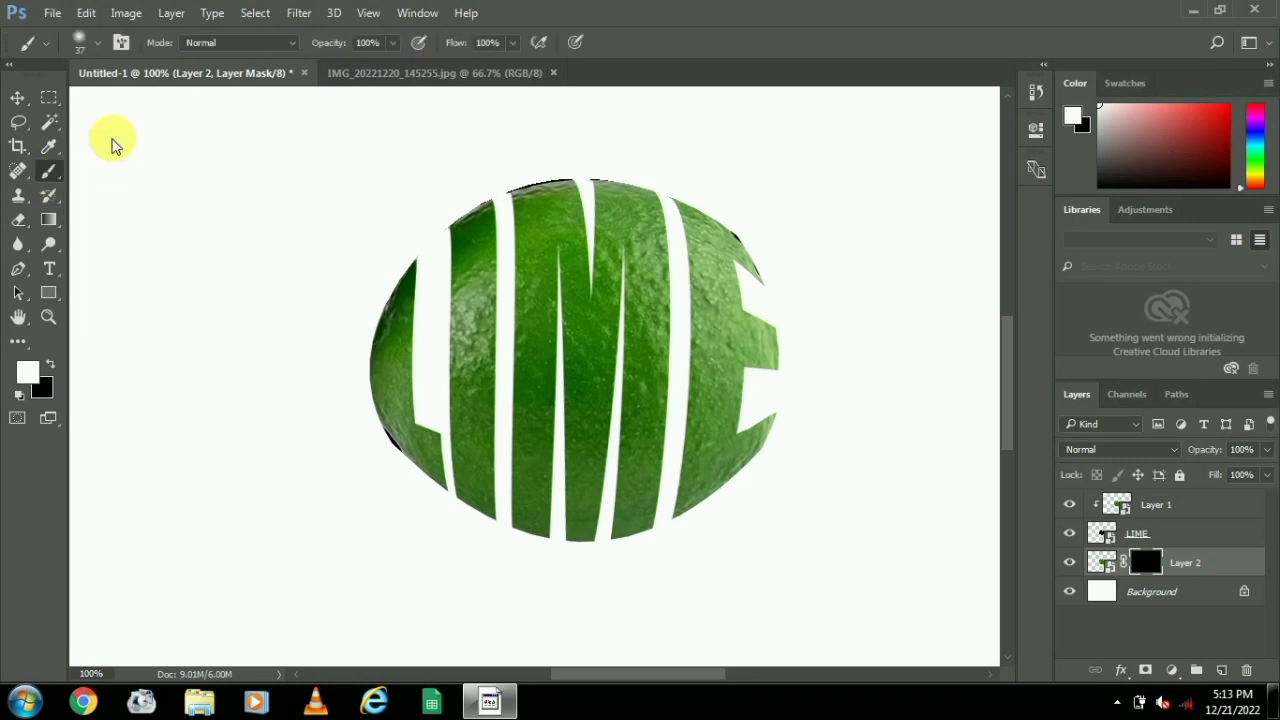
left_click(329, 404, "ctrl")
left_click(329, 404, "ctrl")
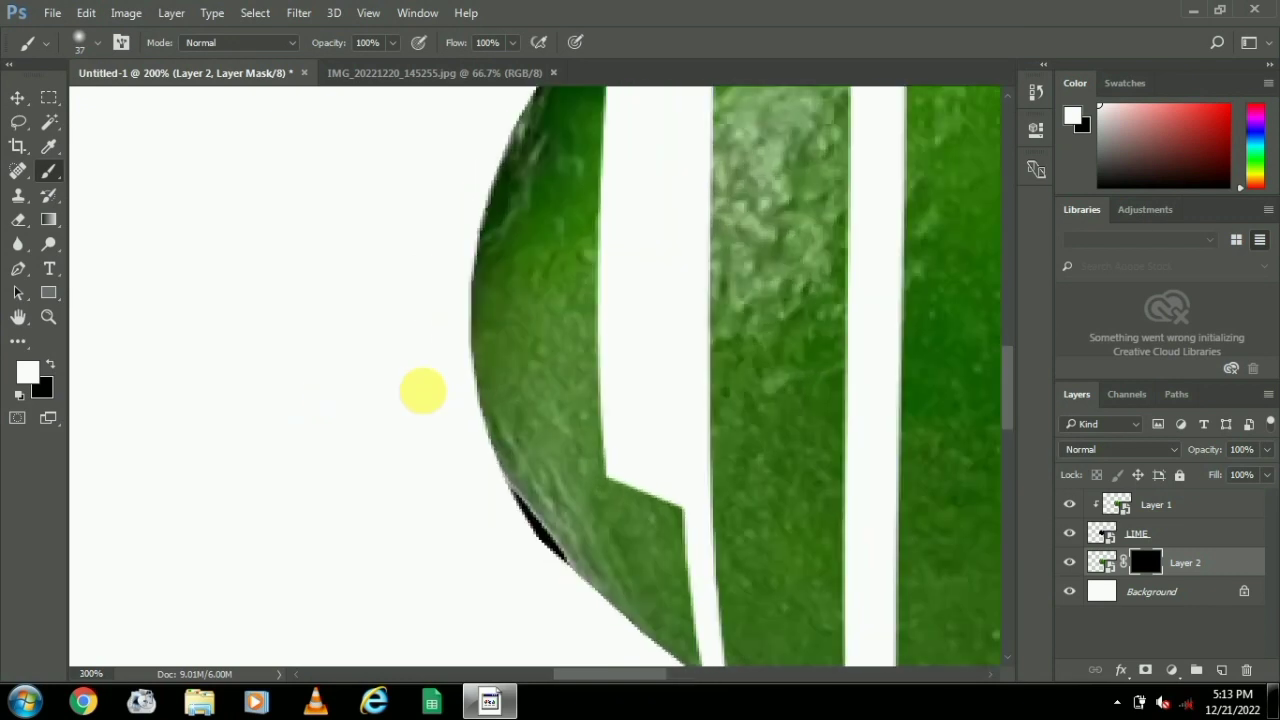
mouse_move(423, 351)
left_mouse_down()
mouse_move(400, 343)
mouse_move(343, 432)
mouse_move(420, 346)
mouse_move(468, 318)
mouse_move(346, 429)
mouse_move(400, 152)
mouse_move(343, 314)
mouse_move(349, 183)
mouse_move(406, 217)
mouse_move(386, 312)
left_mouse_up()
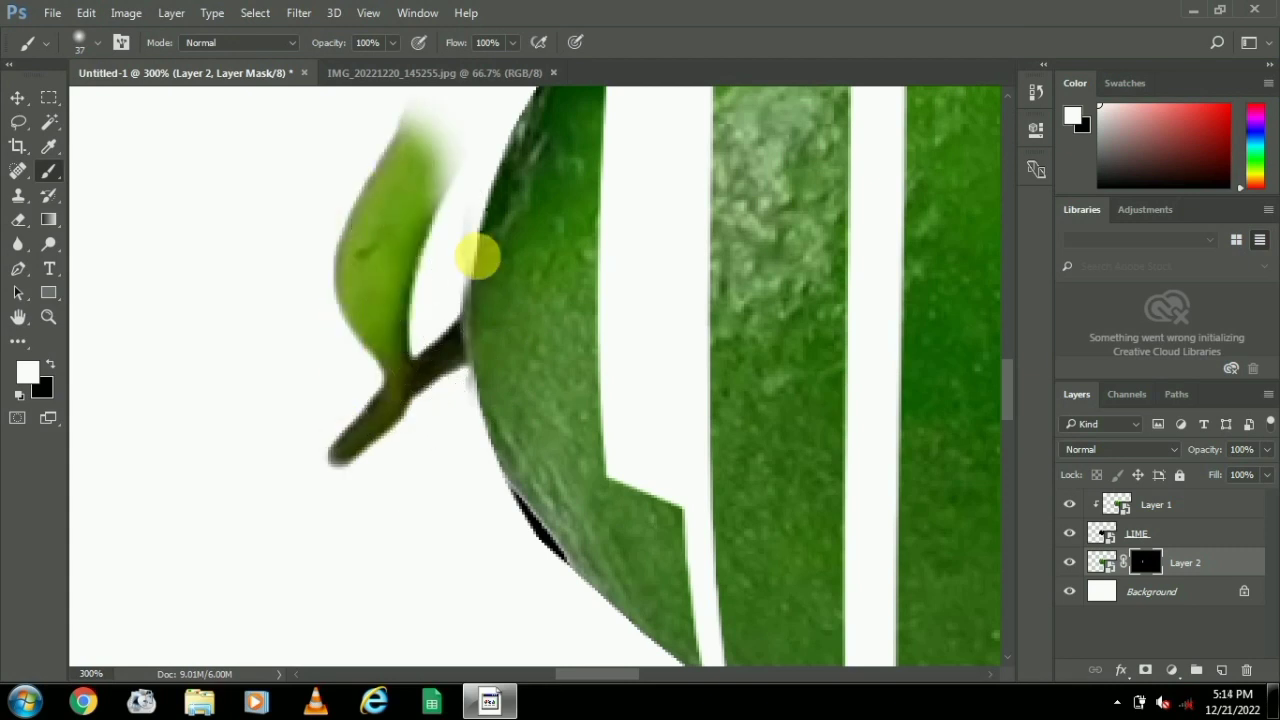
mouse_move(497, 340)
left_mouse_down()
mouse_move(492, 357)
mouse_move(457, 314)
mouse_move(517, 343)
mouse_move(505, 433)
mouse_move(413, 360)
mouse_move(405, 405)
left_mouse_up()
mouse_move(334, 329)
left_mouse_down()
mouse_move(371, 366)
mouse_move(480, 240)
mouse_move(386, 428)
mouse_move(457, 320)
mouse_move(380, 429)
mouse_move(400, 271)
mouse_move(540, 298)
mouse_move(540, 383)
mouse_move(549, 363)
mouse_move(491, 328)
mouse_move(452, 405)
mouse_move(437, 405)
mouse_move(534, 274)
mouse_move(476, 430)
mouse_move(457, 423)
mouse_move(457, 323)
mouse_move(385, 340)
mouse_move(555, 258)
mouse_move(497, 371)
mouse_move(496, 360)
mouse_move(497, 443)
mouse_move(620, 309)
mouse_move(794, 223)
mouse_move(894, 202)
mouse_move(791, 223)
mouse_move(400, 366)
mouse_move(737, 234)
mouse_move(494, 434)
mouse_move(534, 349)
mouse_move(457, 471)
mouse_move(434, 437)
mouse_move(349, 486)
mouse_move(586, 286)
mouse_move(880, 189)
mouse_move(618, 412)
mouse_move(840, 454)
left_mouse_up()
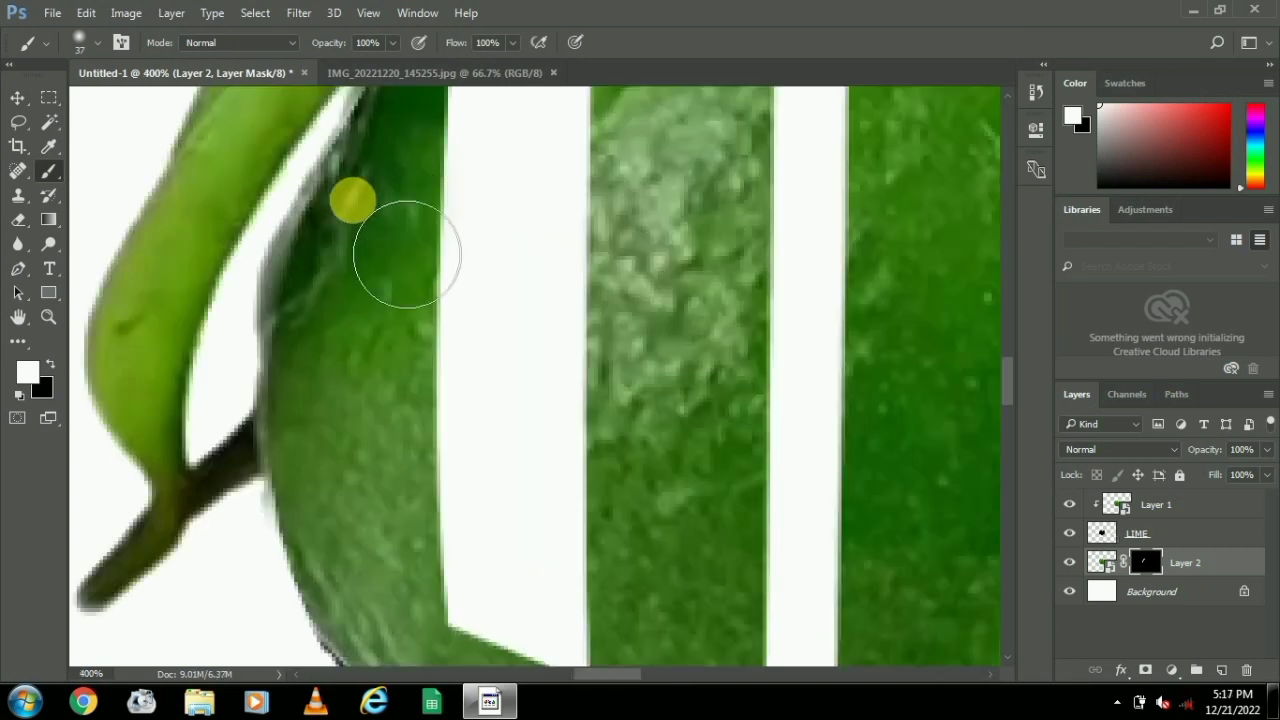
mouse_move(406, 251)
left_mouse_down()
mouse_move(358, 362)
mouse_move(361, 556)
mouse_move(302, 342)
mouse_move(329, 378)
left_mouse_up()
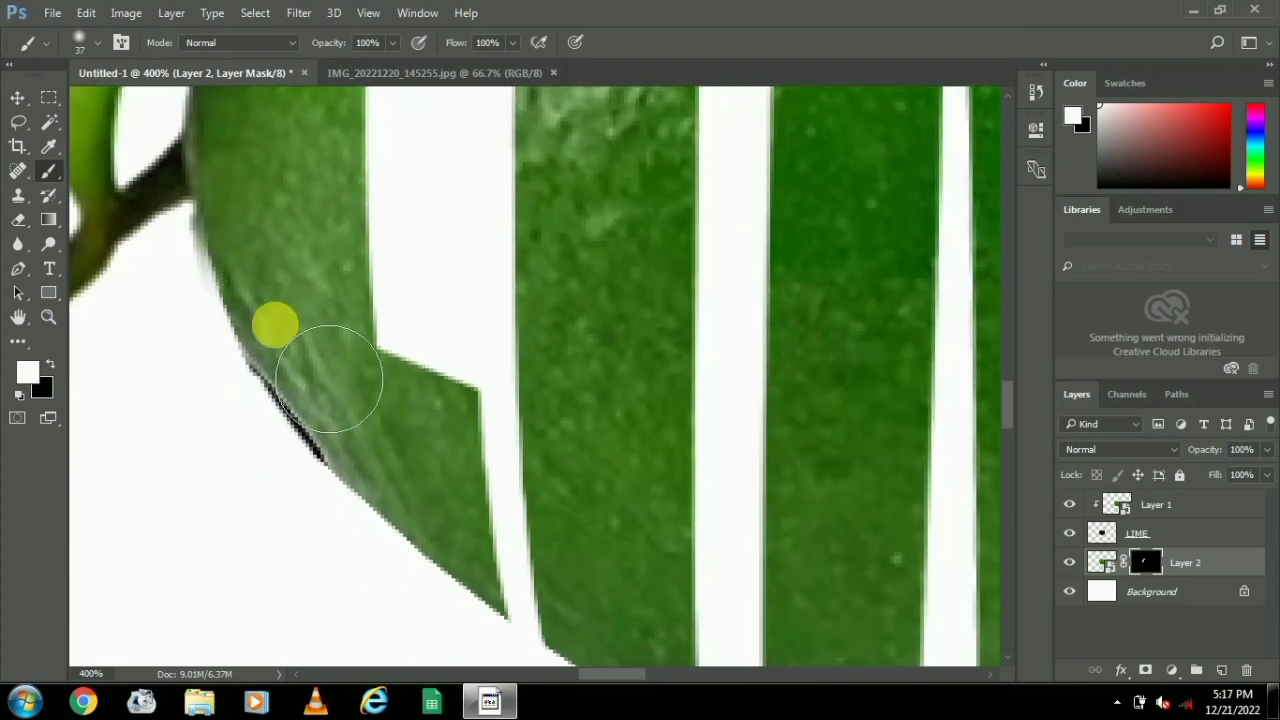
left_click(340, 479, "alt")
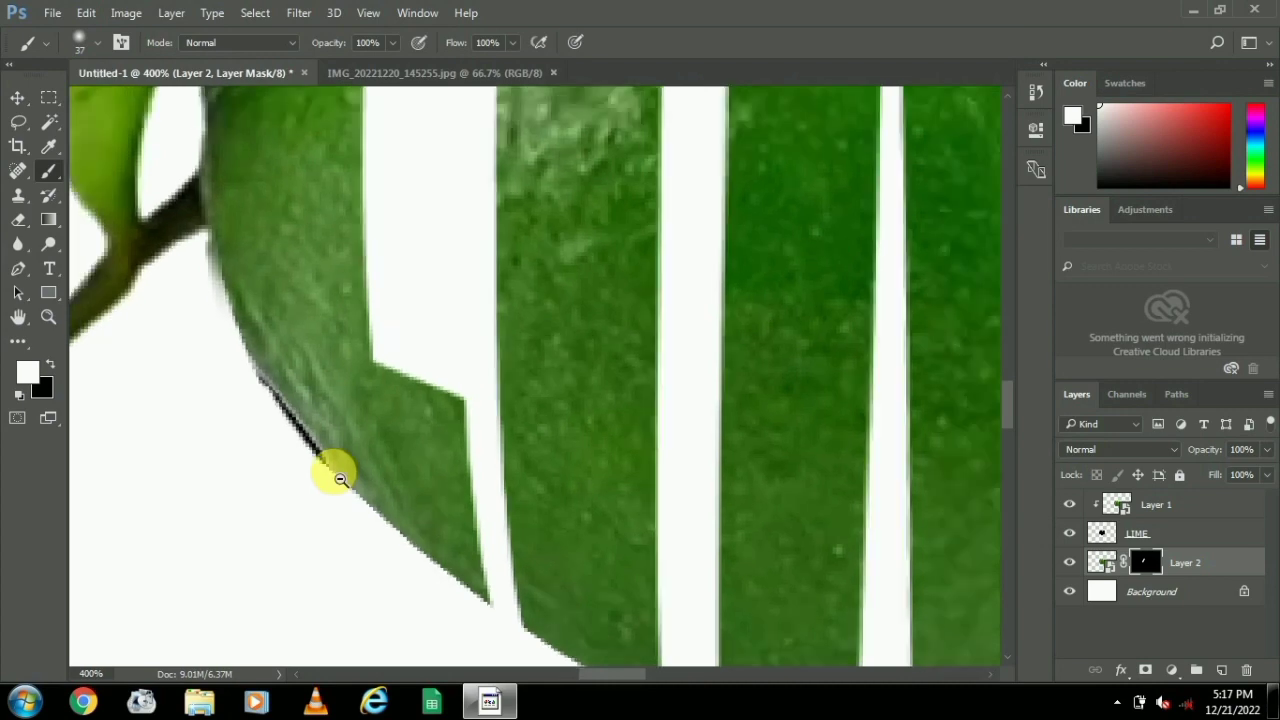
left_click_drag(340, 479, 338, 476)
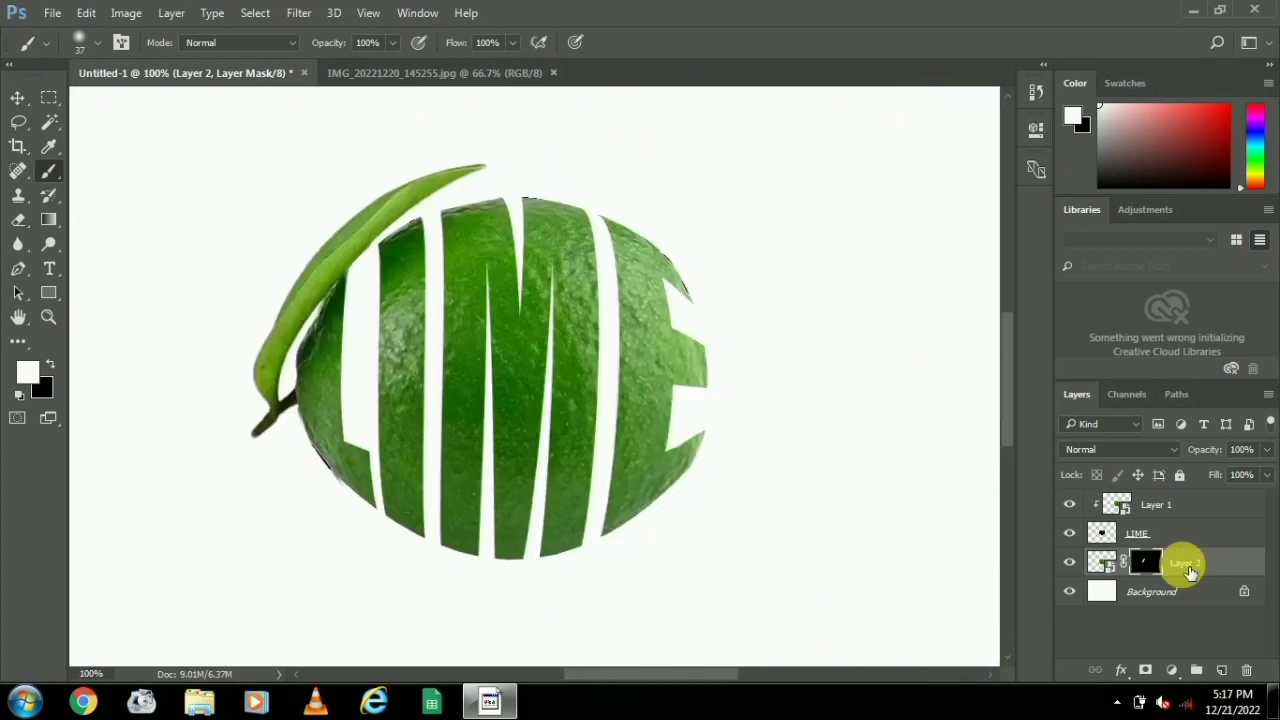
- Select all the layers together, from Layer 1 down to the Background
right_click(1160, 505)
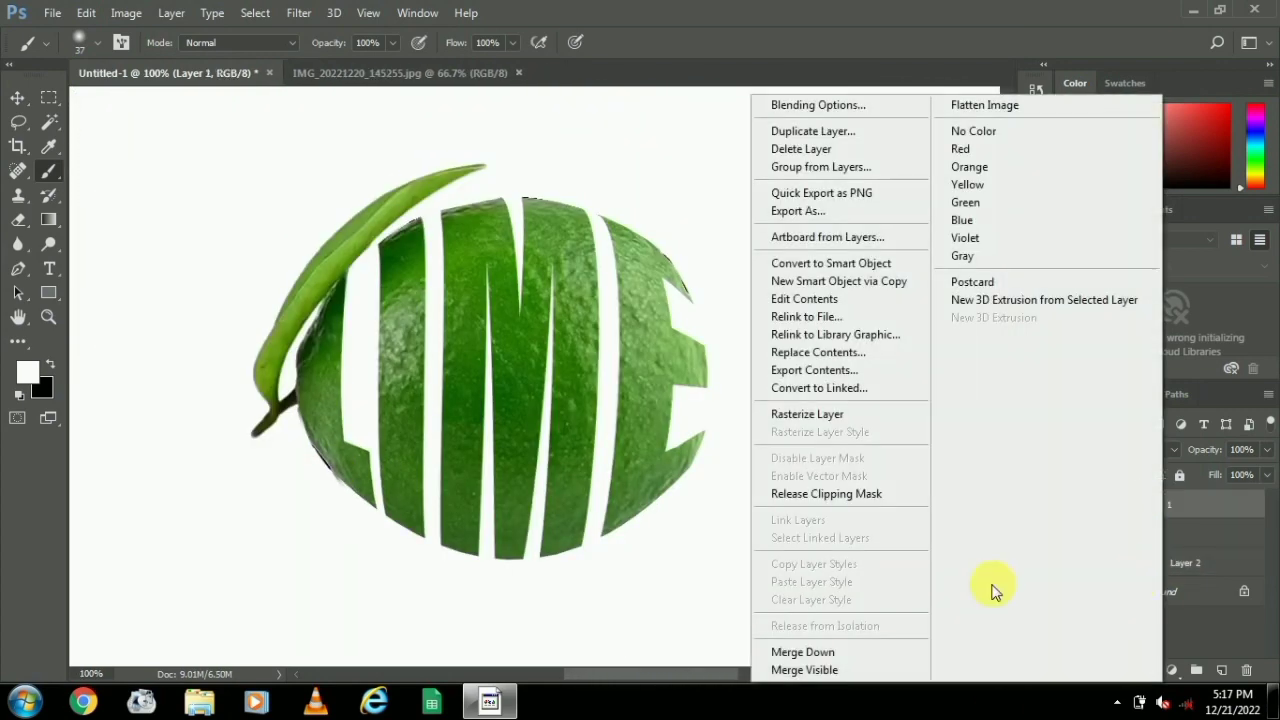
left_click(830, 263)
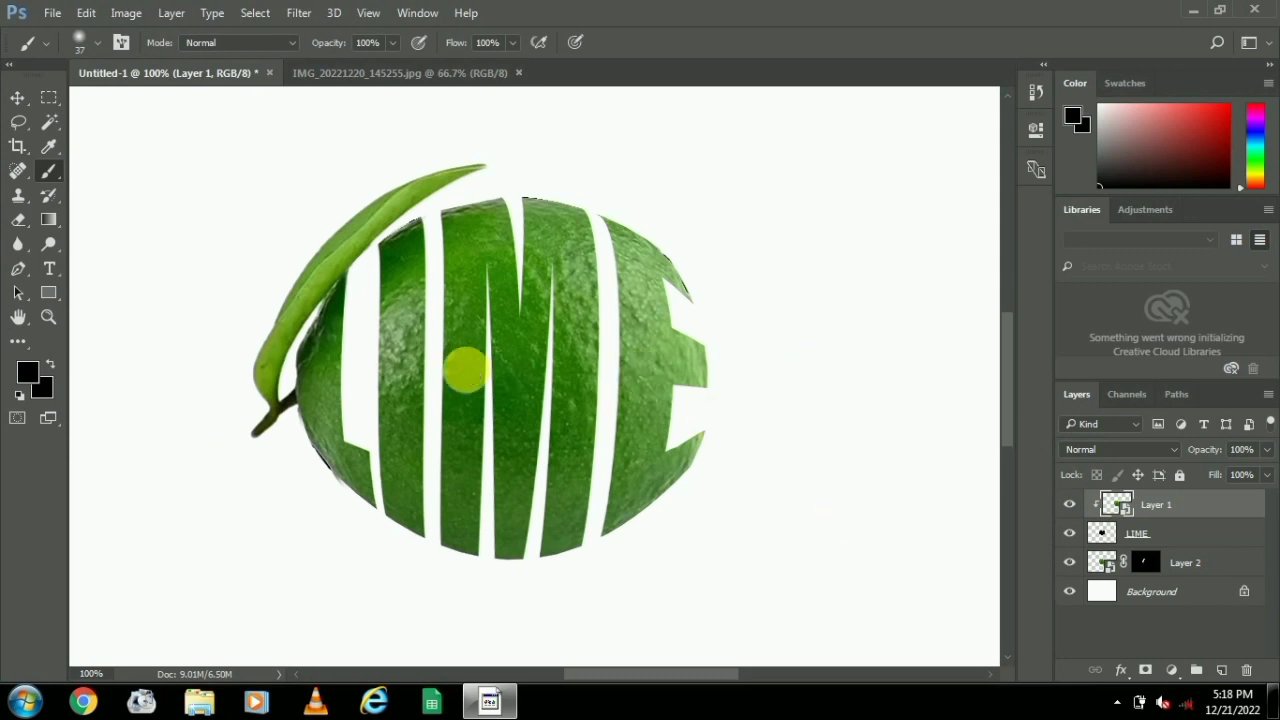
key("ctrl+alt+a")
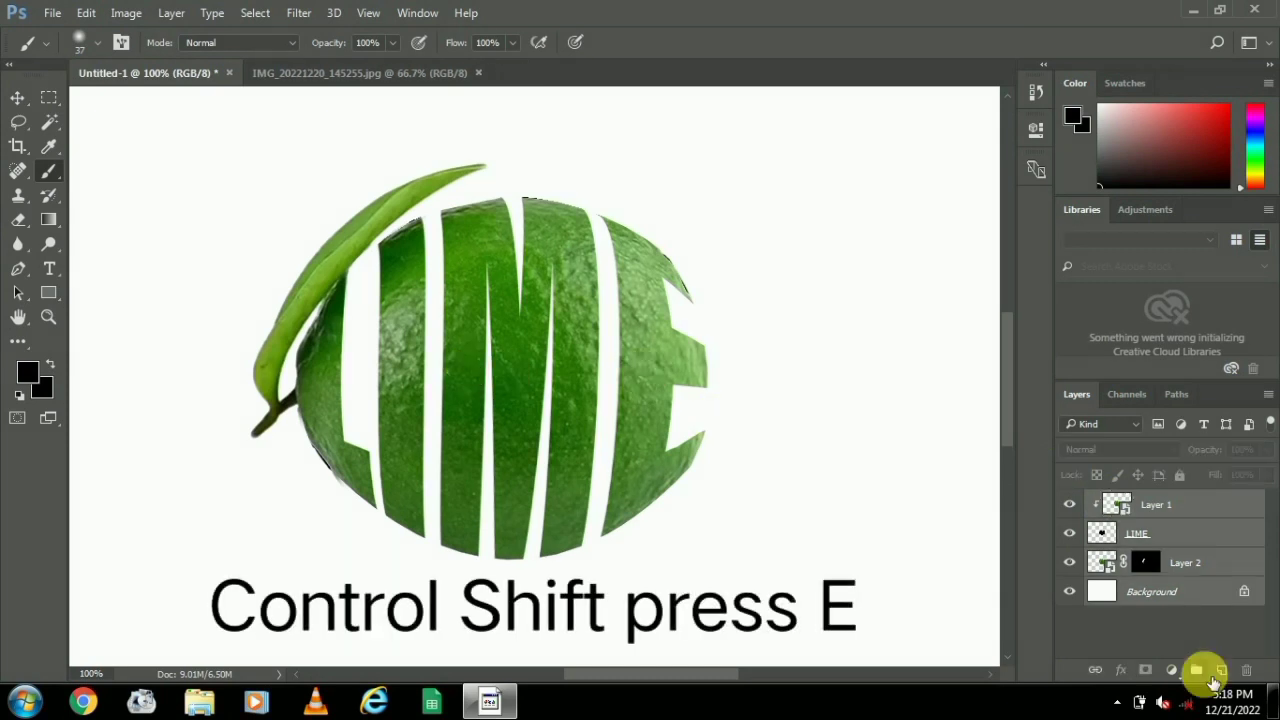